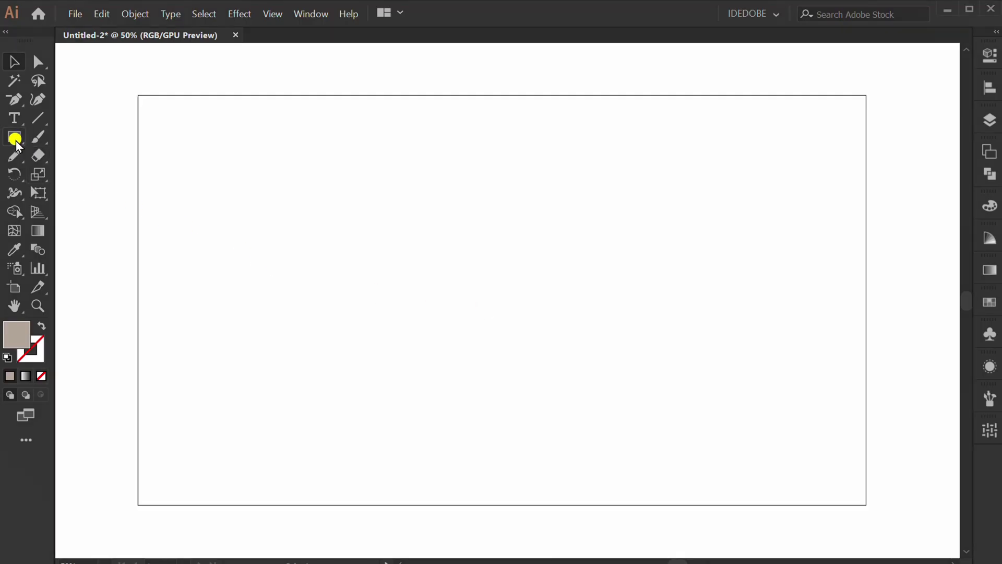
- Draw a 1280 × 720 pt rectangle over the whole artboard and fill it beige tan
left_click_drag(15, 140, 76, 136)
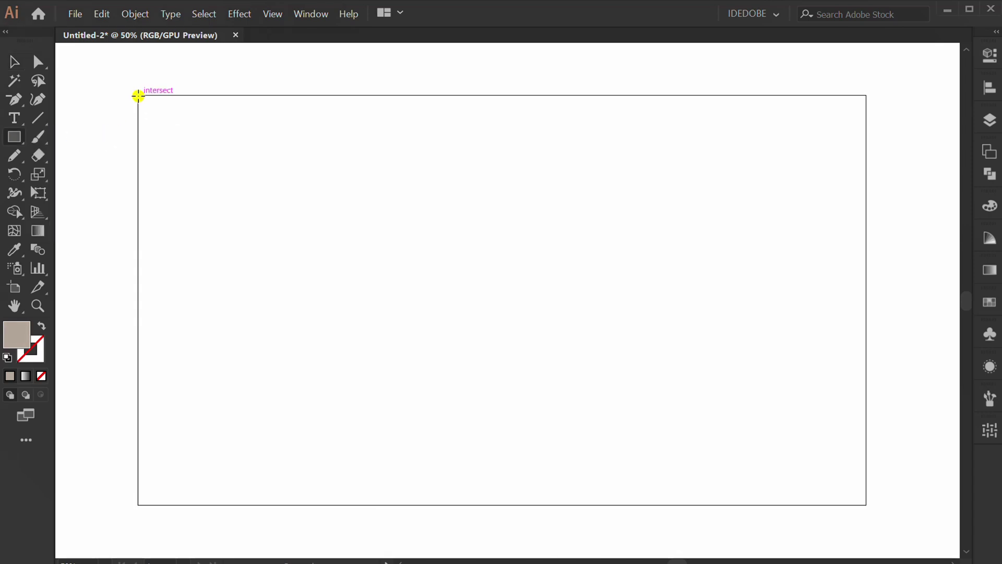
left_click_drag(138, 95, 866, 504)
left_click(989, 56)
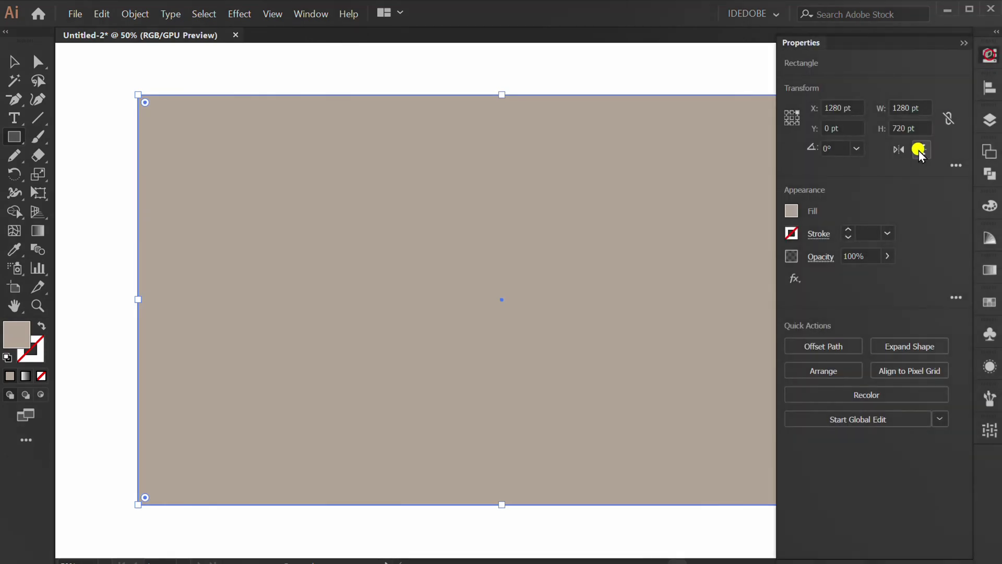
left_click(793, 210)
left_click(643, 289)
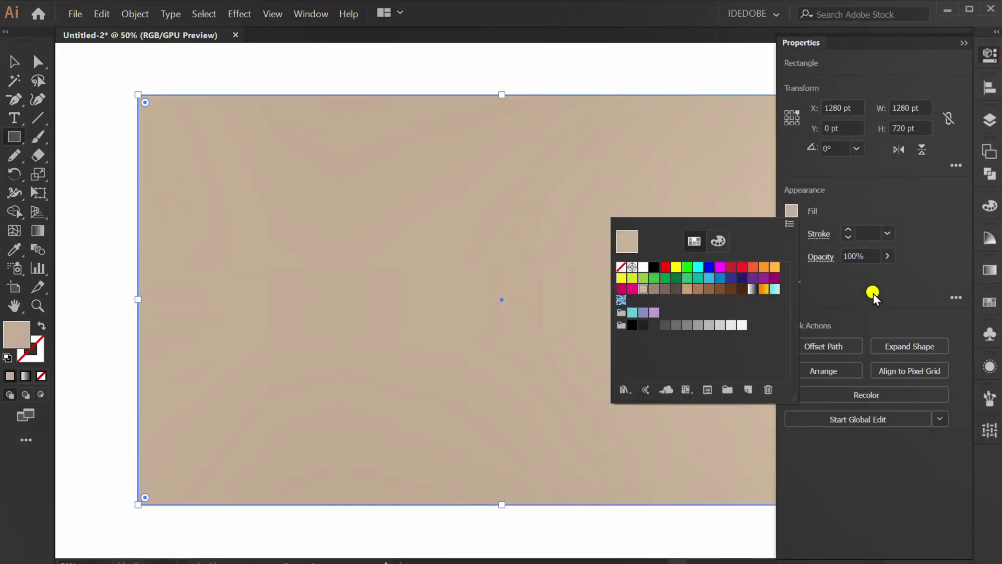
- Recolor the rectangle to 15% saturation and 75% brightness, then lock it
left_click(861, 396)
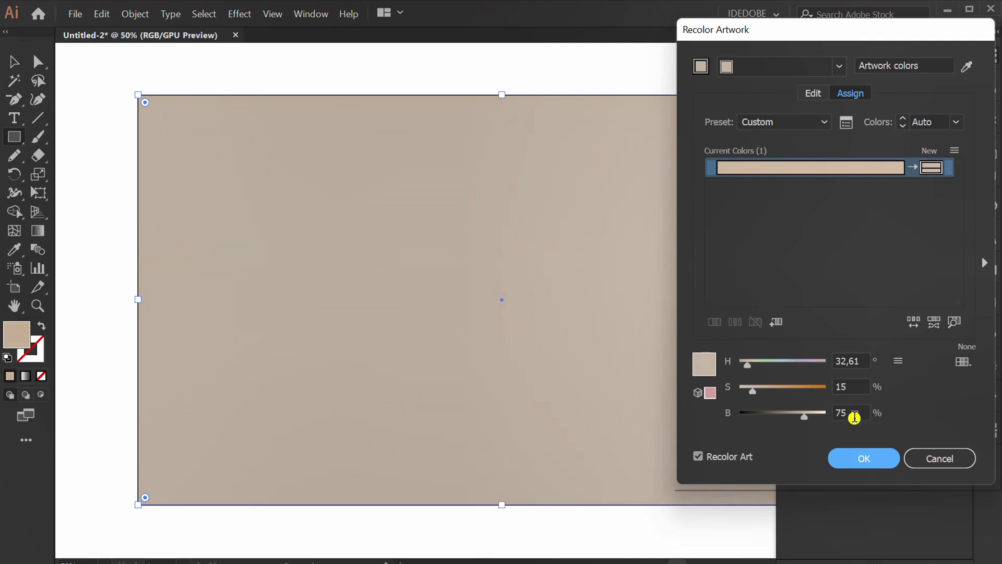
left_click(856, 458)
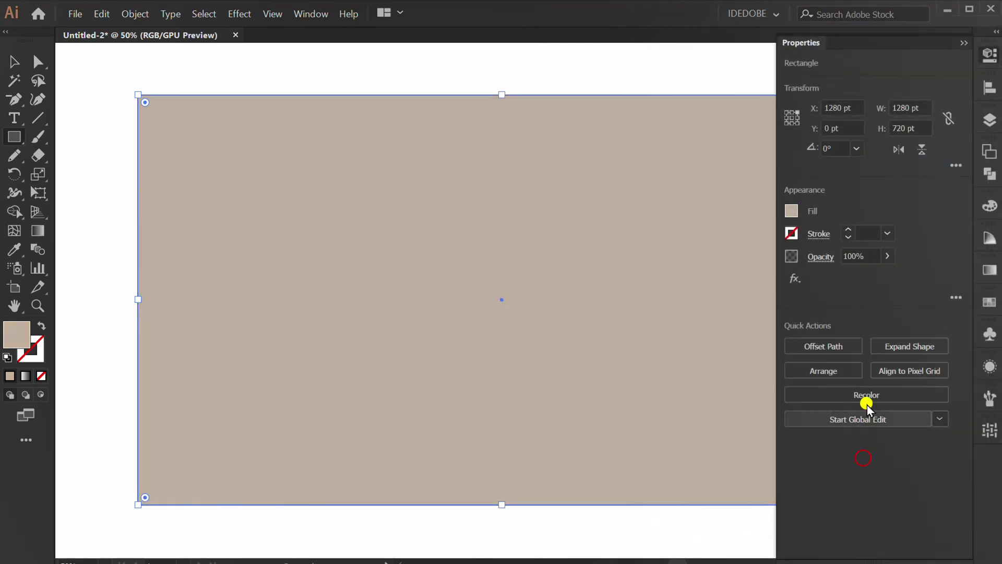
left_click(961, 43)
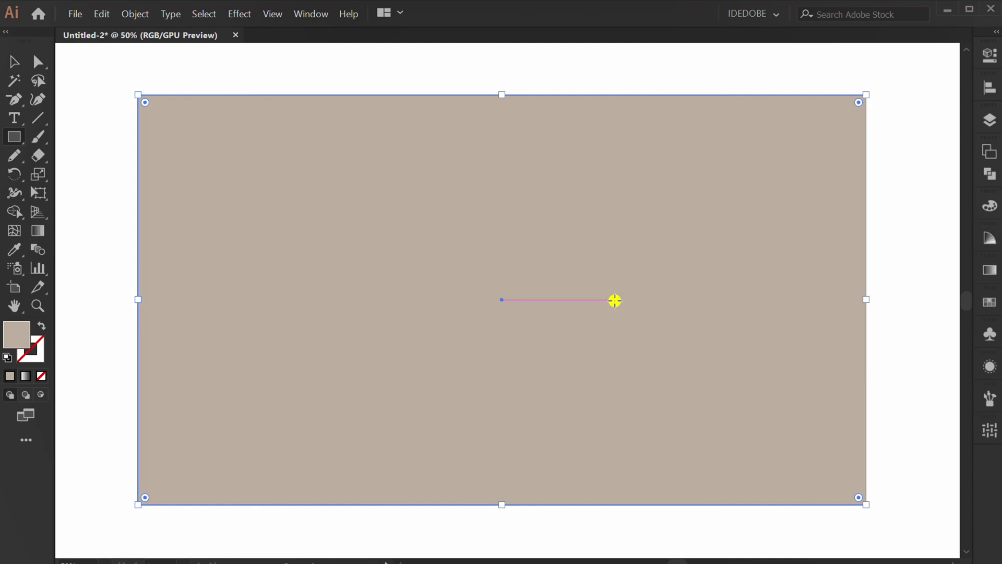
key("ctrl+2")
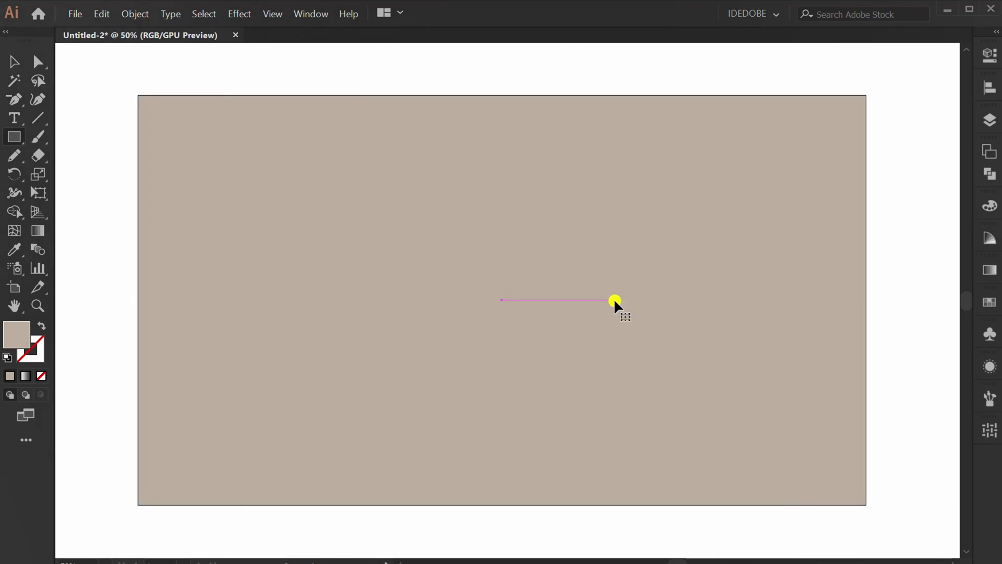
- Set the Pencil Tool to Smooth fidelity with Fill new pencil strokes on
mouse_move(14, 156)
left_mouse_down()
mouse_move(56, 155)
mouse_move(76, 173)
mouse_move(104, 174)
left_mouse_up()
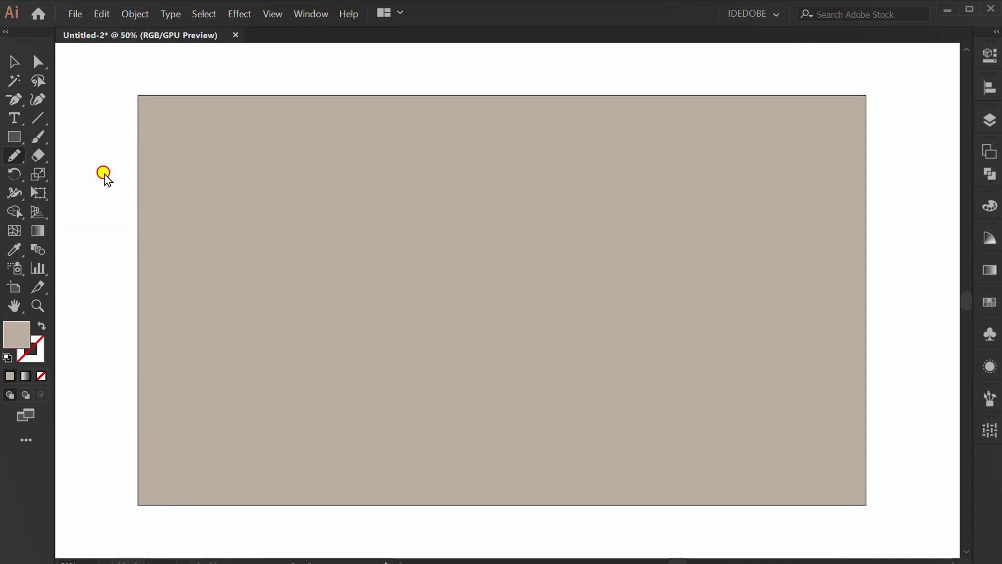
double_click(13, 155)
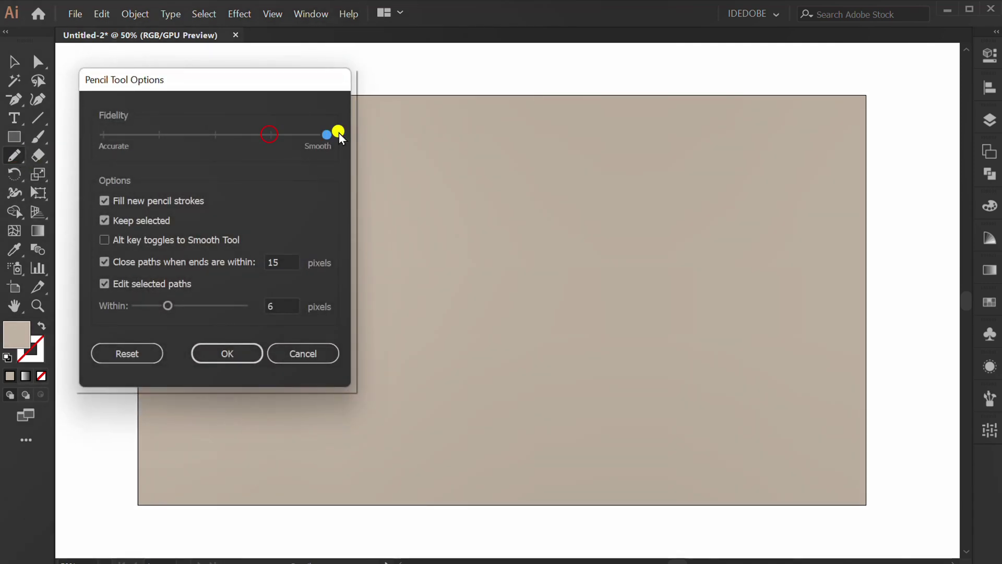
left_click(226, 355)
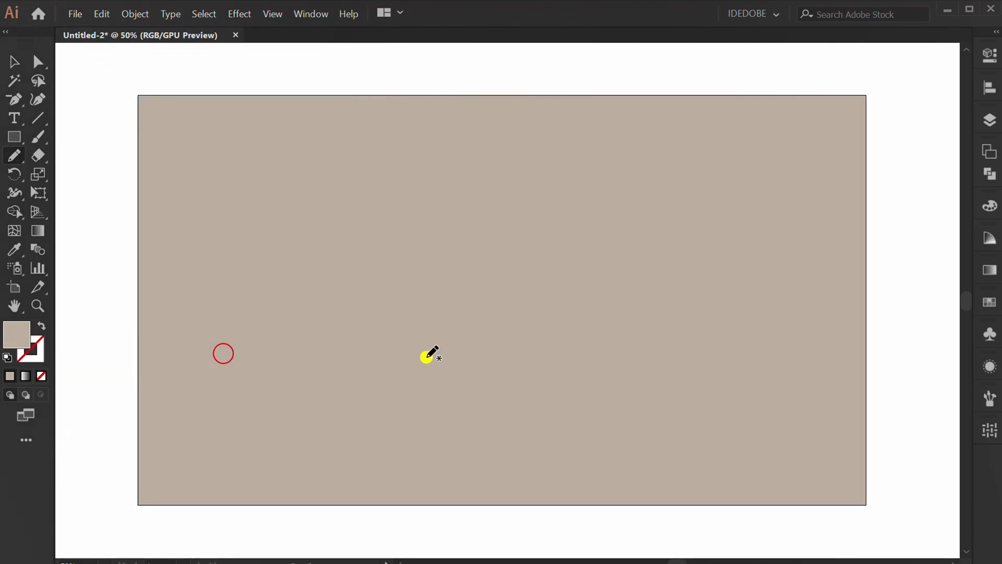
- Choose dark green as the fill colour
left_click(991, 59)
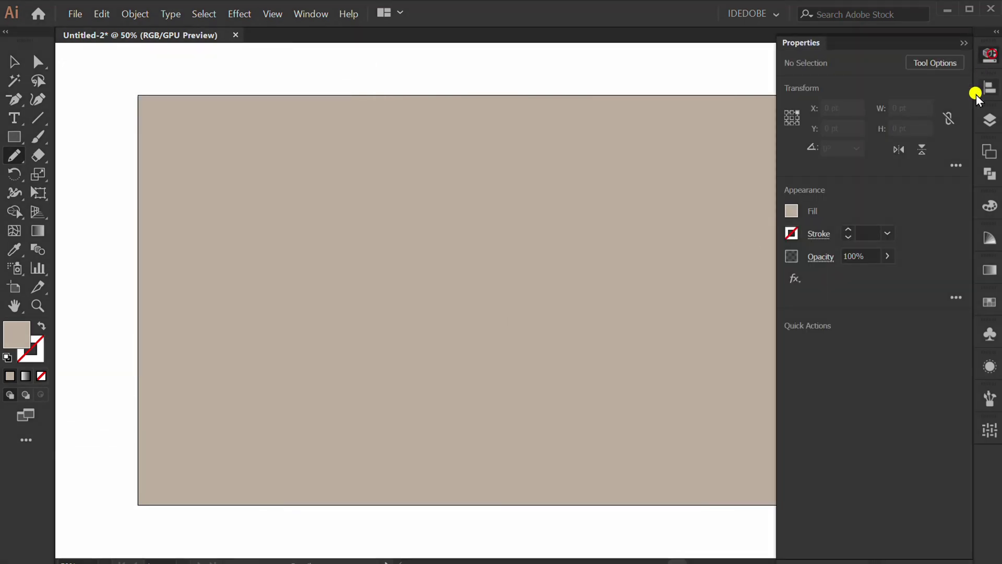
left_click(793, 212)
left_click(674, 279)
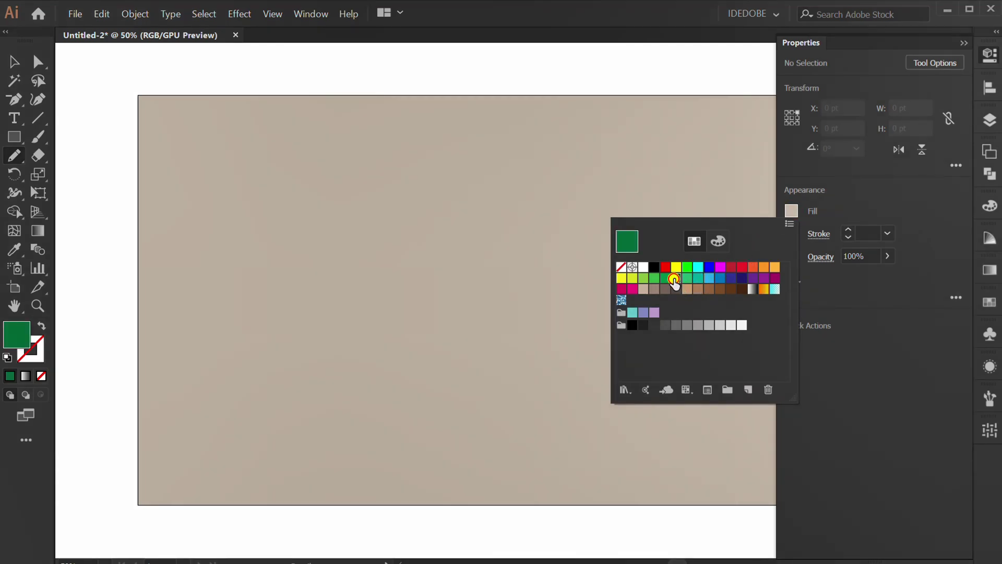
scroll(915, 197, "up", 1, "alt")
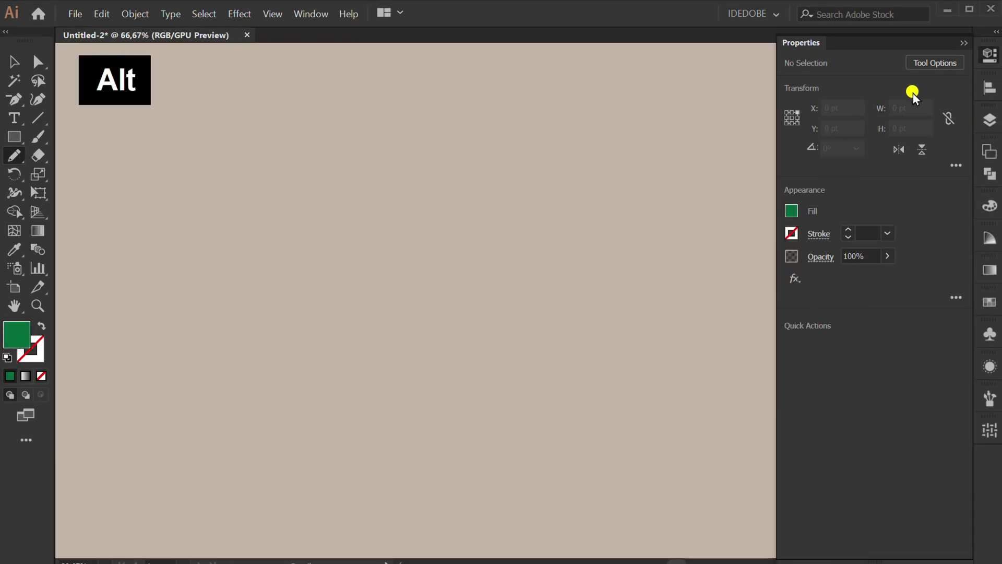
- Draw a wavy closed dark green blob freehand across the middle of the beige background
left_click(963, 43)
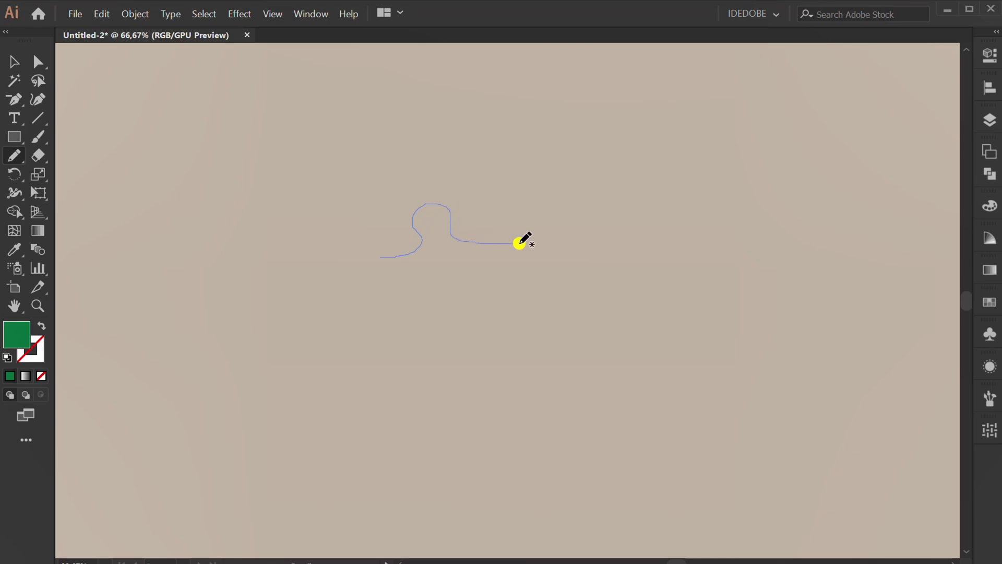
mouse_move(520, 243)
left_mouse_down()
mouse_move(538, 215)
mouse_move(579, 211)
left_mouse_up()
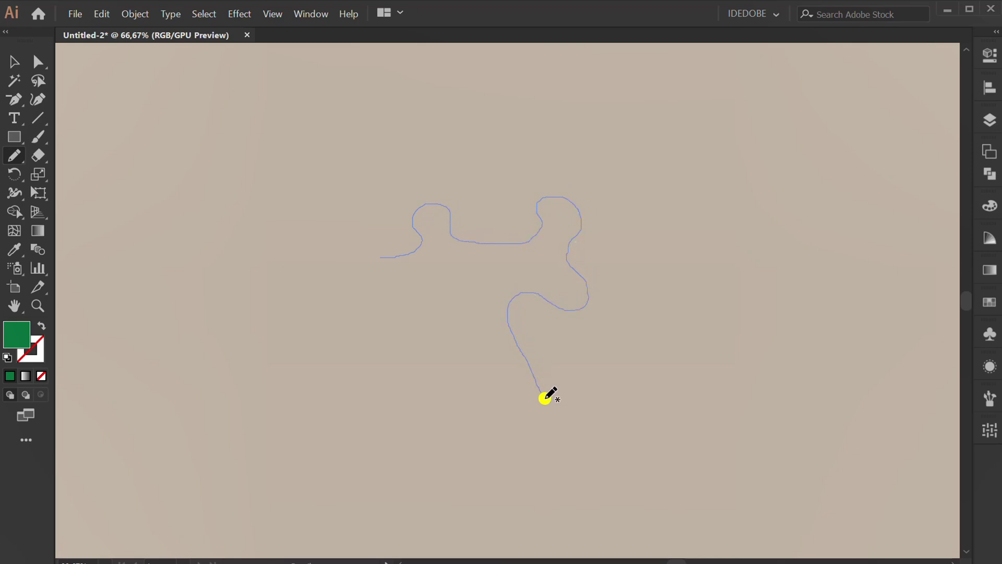
mouse_move(596, 389)
left_mouse_down()
mouse_move(633, 438)
mouse_move(648, 481)
mouse_move(589, 485)
left_mouse_up()
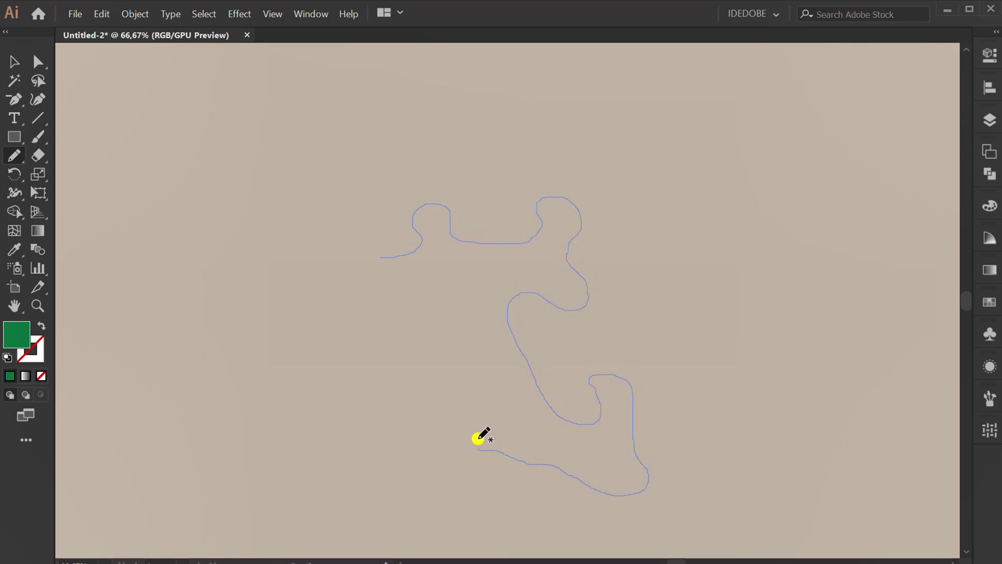
mouse_move(479, 438)
left_mouse_down()
mouse_move(480, 399)
mouse_move(416, 386)
mouse_move(434, 353)
mouse_move(423, 319)
mouse_move(353, 327)
left_mouse_up()
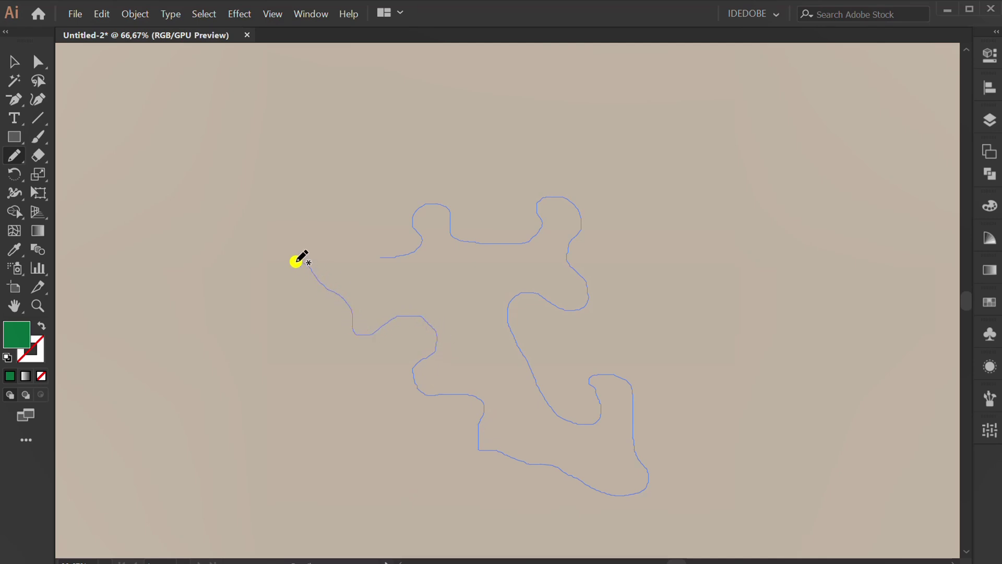
mouse_move(296, 261)
left_mouse_down()
mouse_move(275, 291)
mouse_move(297, 322)
mouse_move(249, 319)
mouse_move(241, 263)
left_mouse_up()
mouse_move(254, 186)
left_mouse_down()
mouse_move(285, 217)
mouse_move(381, 257)
left_mouse_up()
left_click(992, 60)
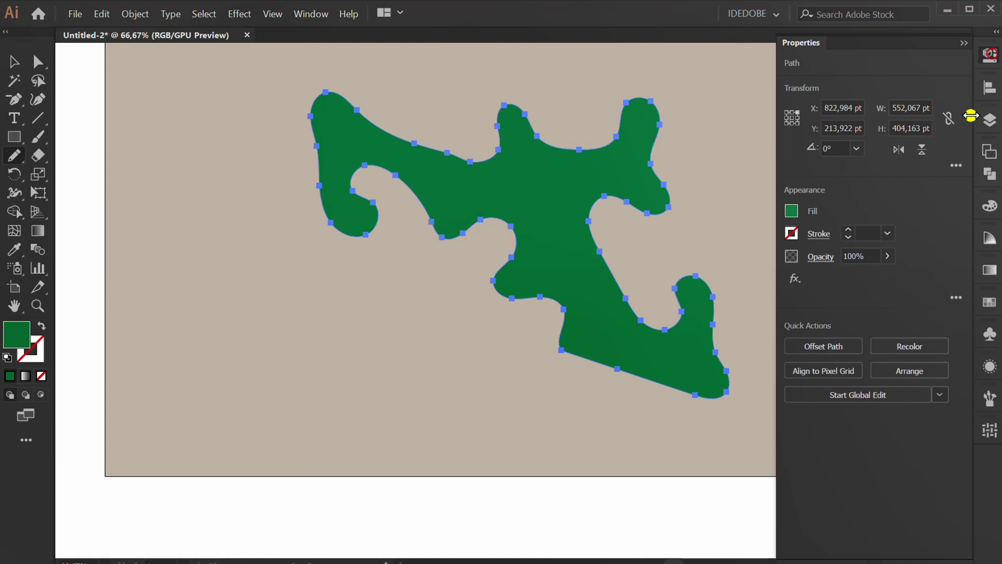
- Recolor the green blob to 70% saturation and 40.78% brightness
left_click(921, 346)
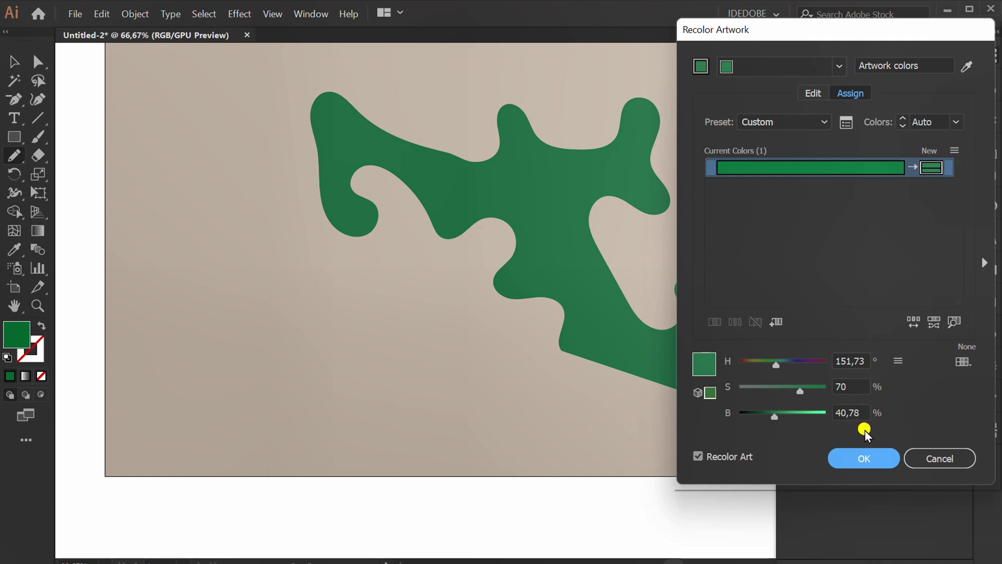
left_click(867, 458)
left_click(961, 44)
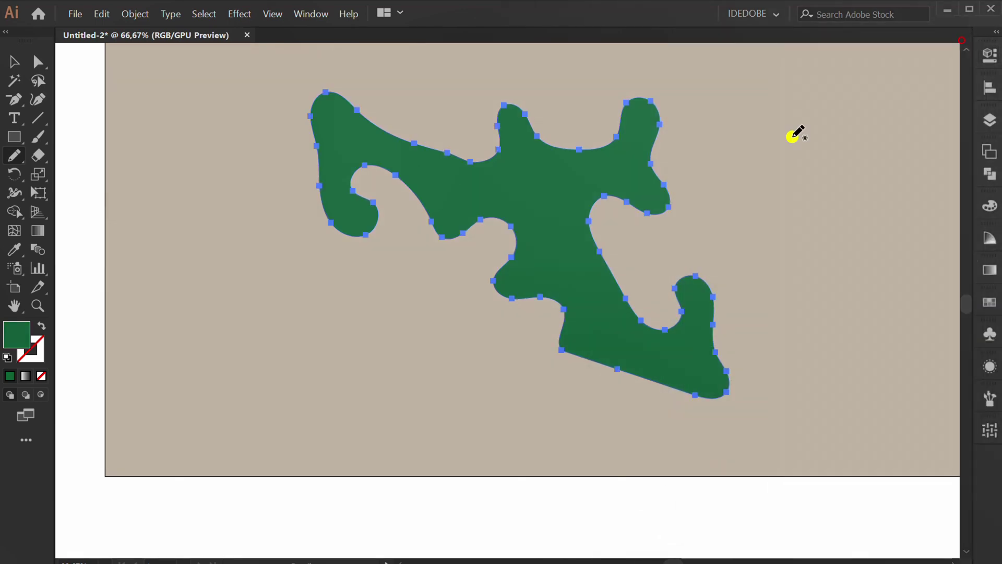
- Draw more green camouflage blobs freehand with the pencil
mouse_move(598, 188)
left_mouse_down()
mouse_move(649, 184)
mouse_move(637, 237)
mouse_move(579, 225)
left_mouse_up()
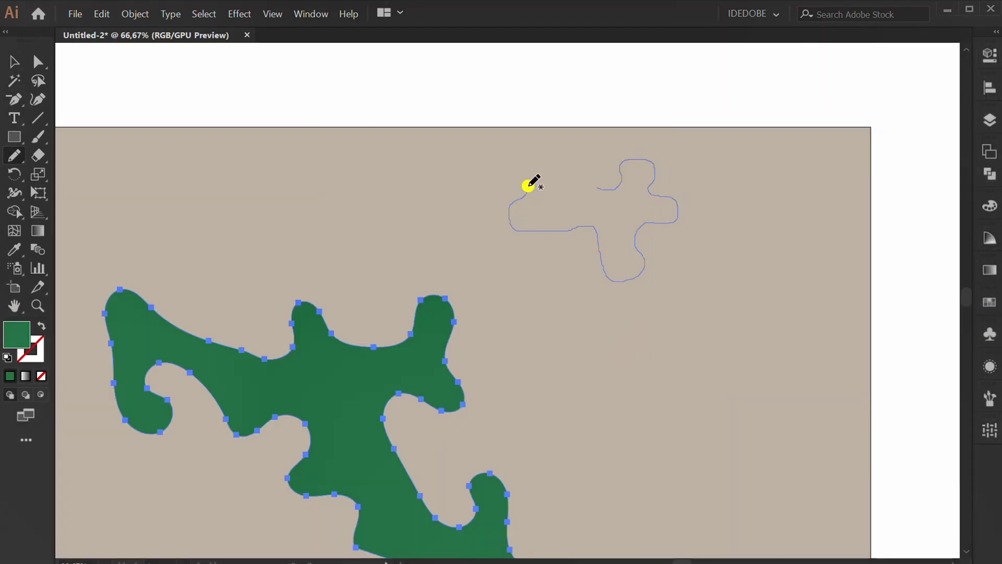
mouse_move(529, 186)
left_mouse_down()
mouse_move(540, 139)
mouse_move(575, 180)
left_mouse_up()
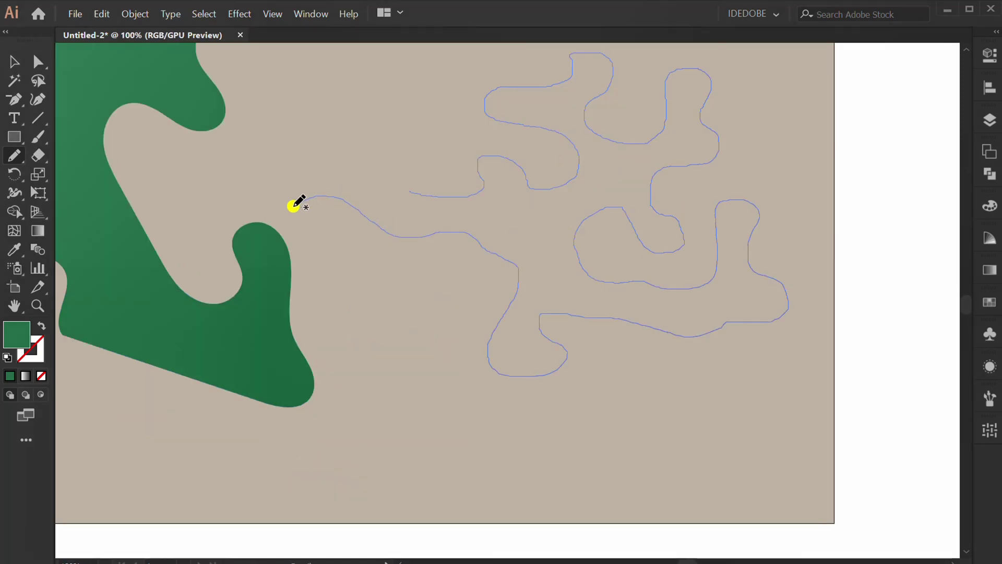
mouse_move(294, 206)
left_mouse_down()
mouse_move(287, 148)
mouse_move(327, 170)
mouse_move(392, 181)
left_mouse_up()
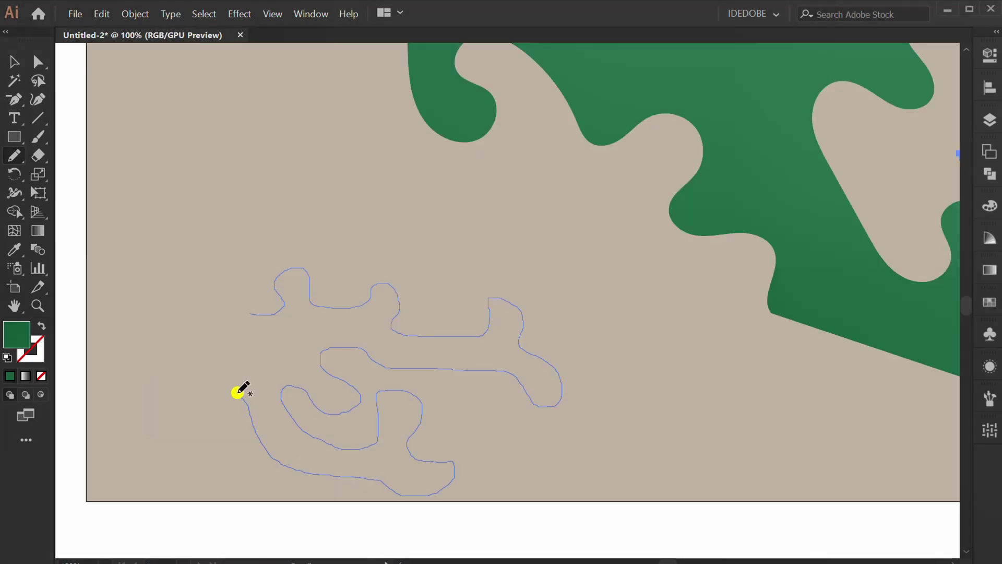
mouse_move(235, 391)
left_mouse_down()
mouse_move(196, 382)
mouse_move(245, 337)
mouse_move(211, 308)
left_mouse_up()
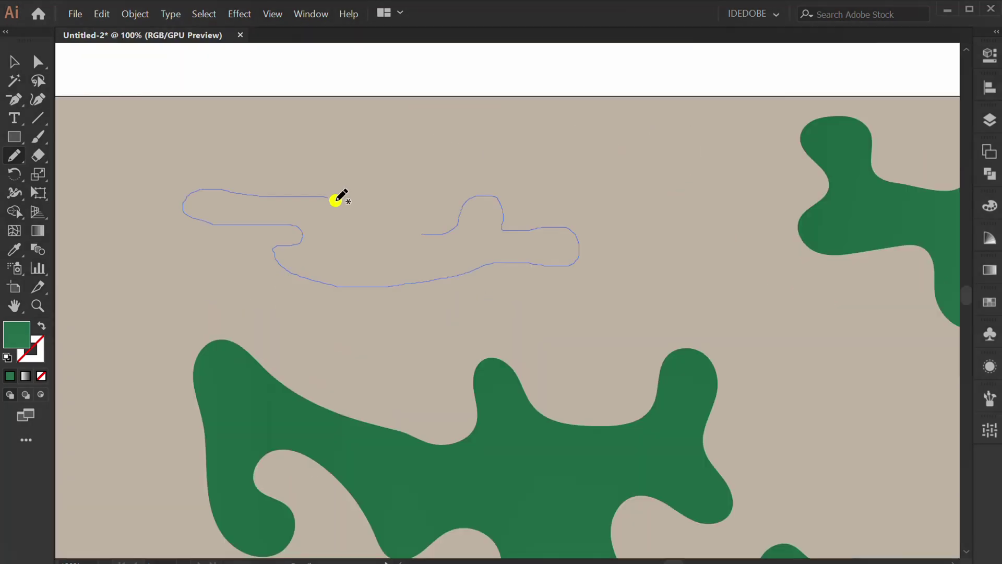
mouse_move(340, 197)
left_mouse_down()
mouse_move(357, 235)
mouse_move(418, 235)
left_mouse_up()
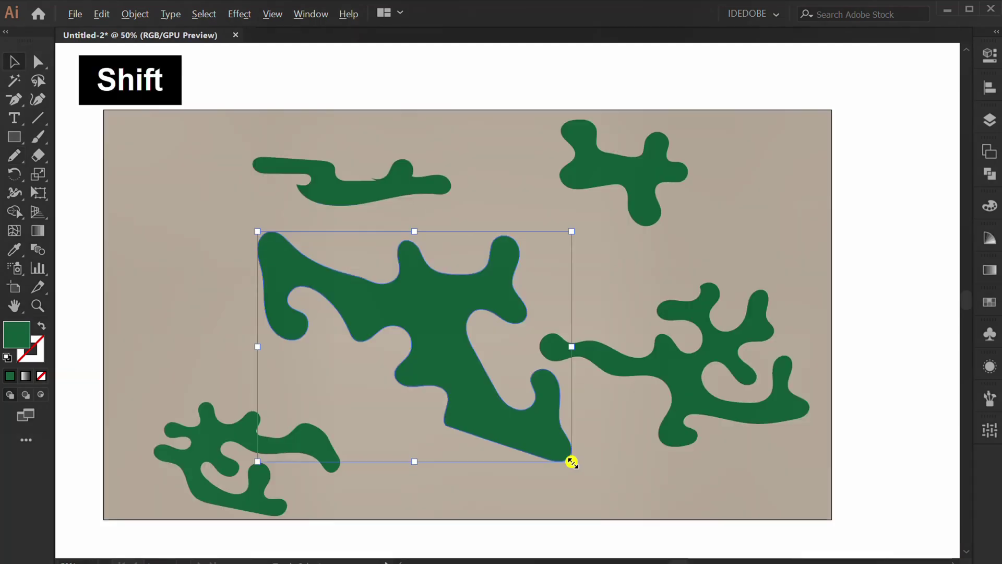
- Scale the middle blob proportionally and move the other blobs to spread them across the artboard
left_click_drag(570, 461, 527, 427)
left_click_drag(262, 437, 319, 392)
left_click_drag(689, 378, 666, 357)
left_click_drag(611, 173, 575, 217)
left_click_drag(363, 201, 383, 223)
left_click(498, 468)
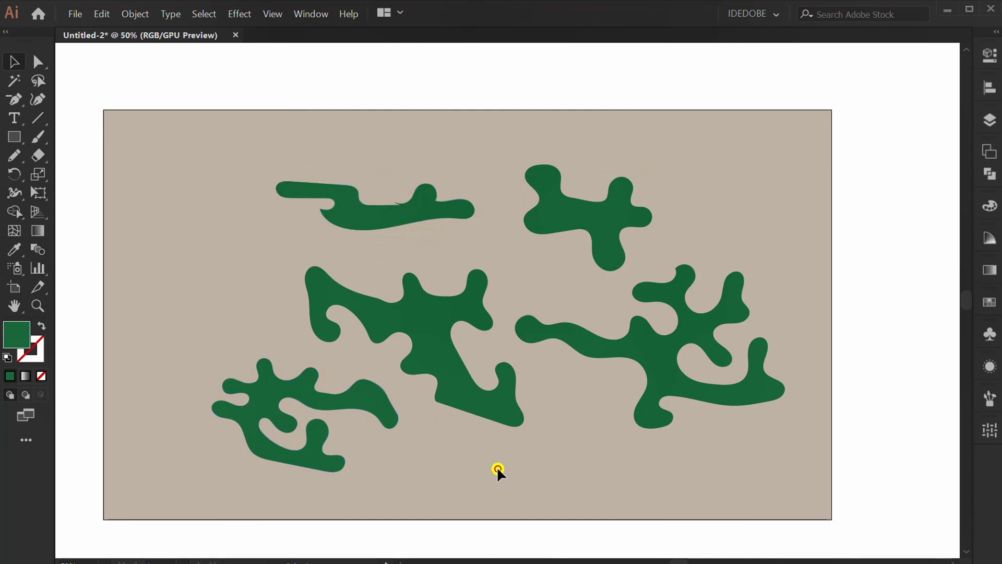
left_click_drag(14, 155, 87, 176)
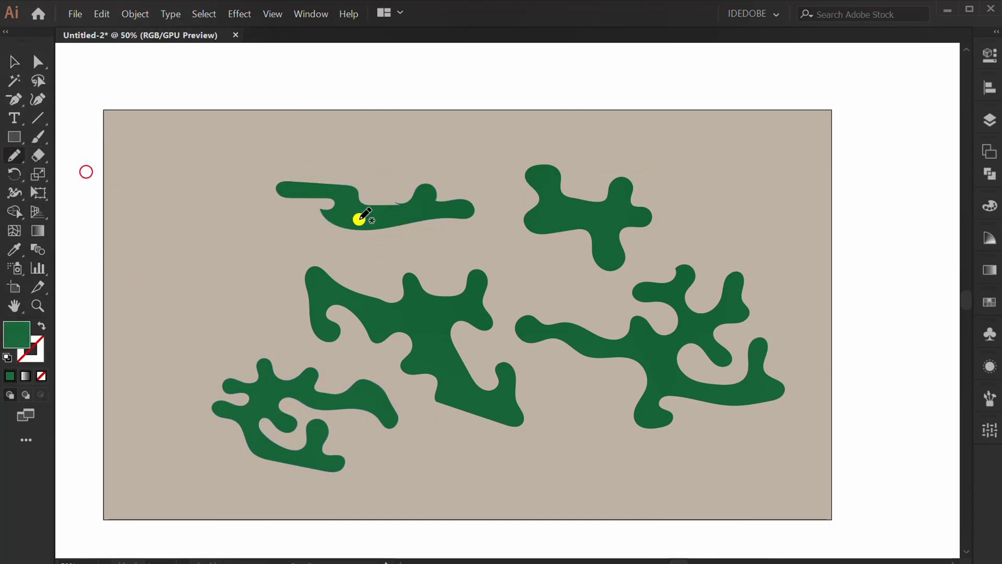
- Set the fill colour to dark grey
left_click(990, 56)
left_click(791, 211)
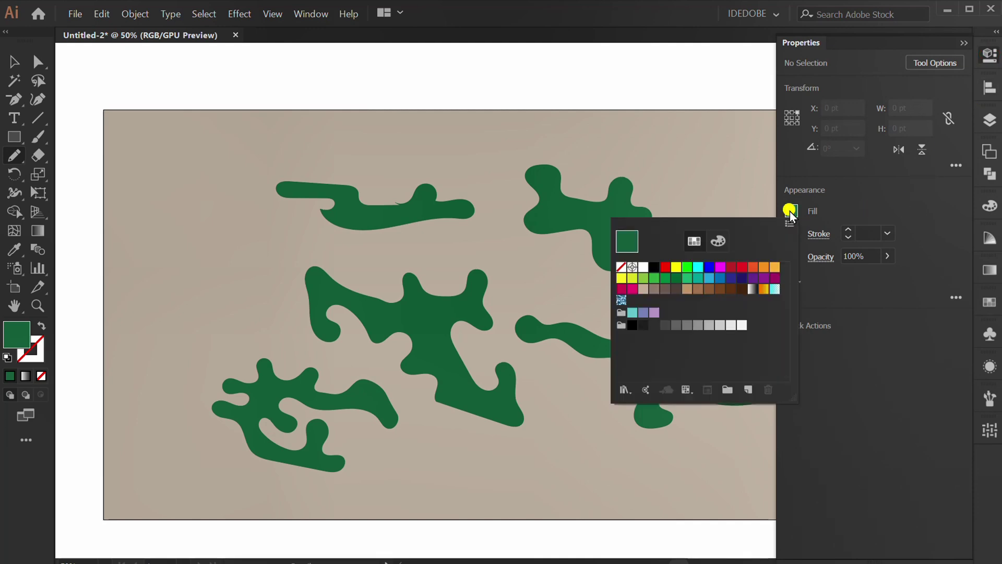
left_click(655, 327)
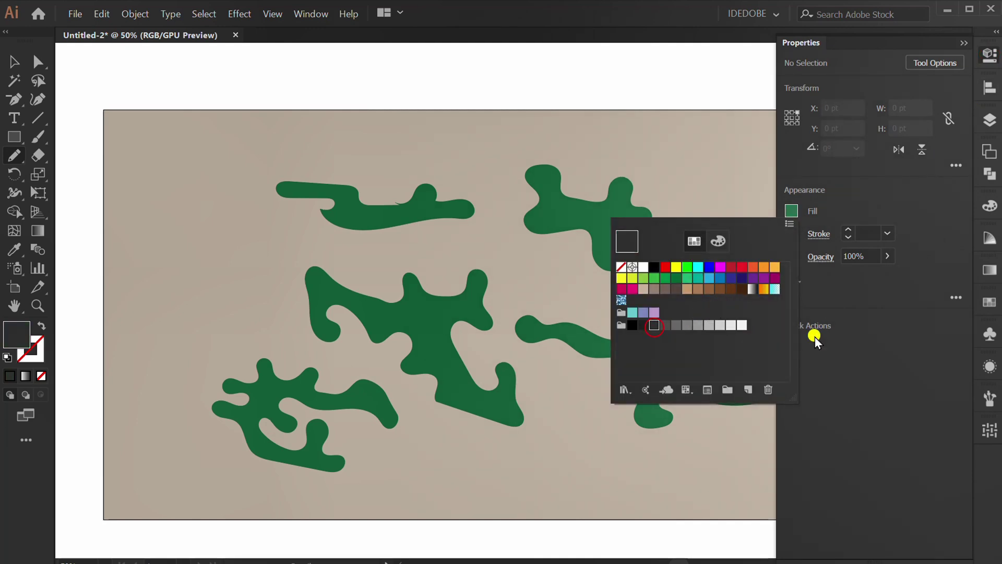
left_click(866, 340)
left_click(964, 42)
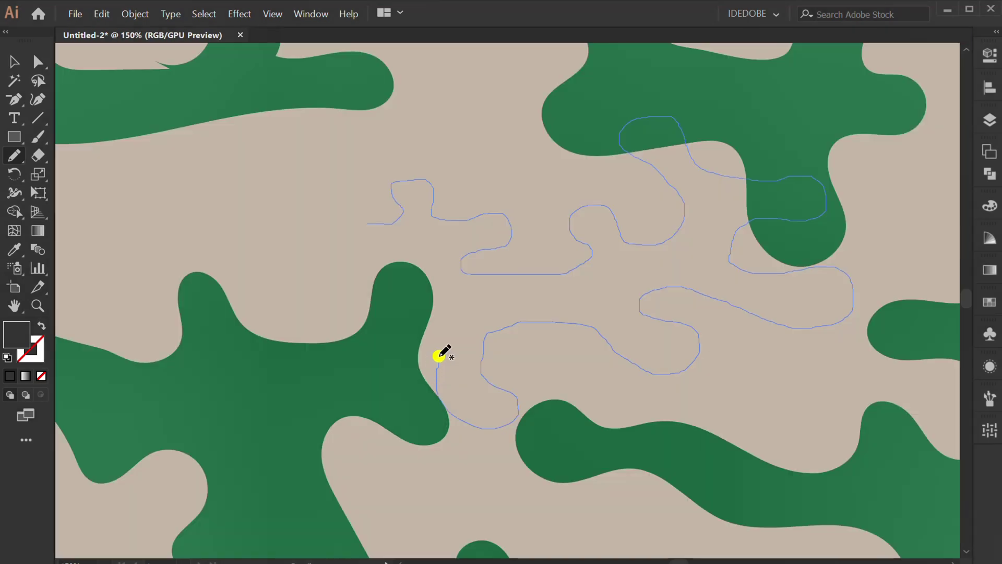
- Draw several closed dark grey blobs freehand across the artwork, then zoom out
mouse_move(438, 351)
left_mouse_down()
mouse_move(402, 306)
mouse_move(327, 265)
mouse_move(228, 267)
mouse_move(186, 236)
left_mouse_up()
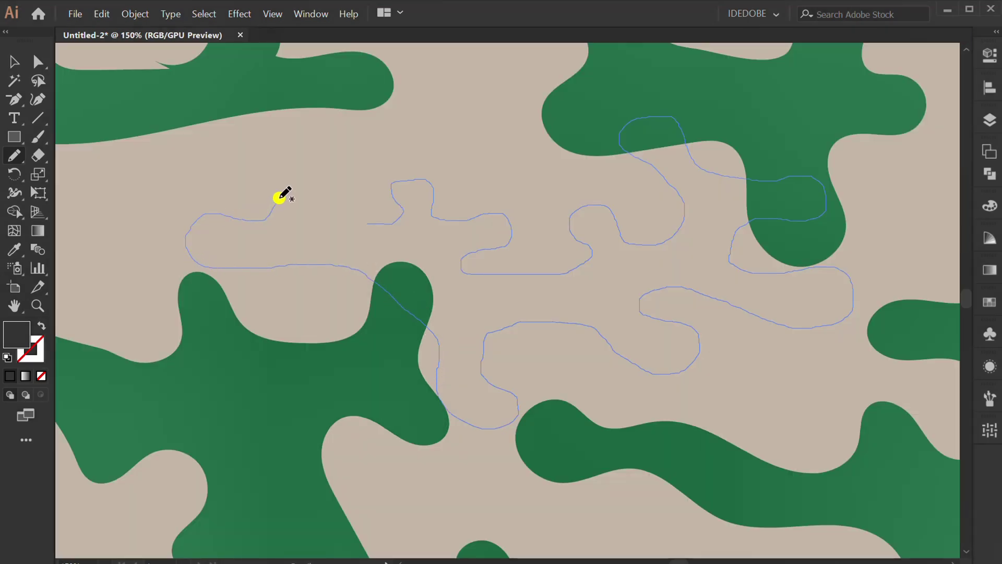
left_click_drag(361, 223, 391, 223)
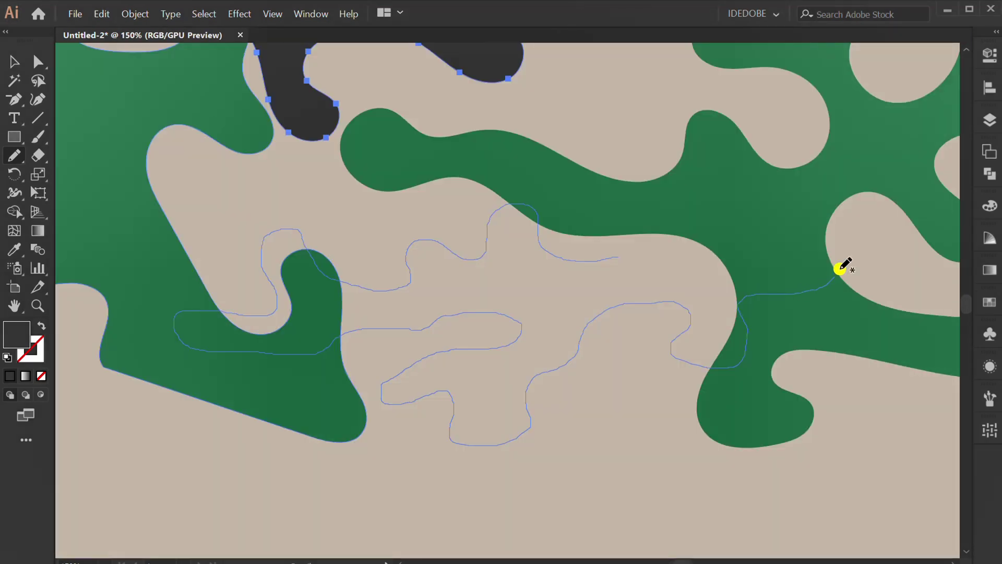
mouse_move(839, 266)
left_mouse_down()
mouse_move(801, 236)
mouse_move(741, 235)
left_mouse_up()
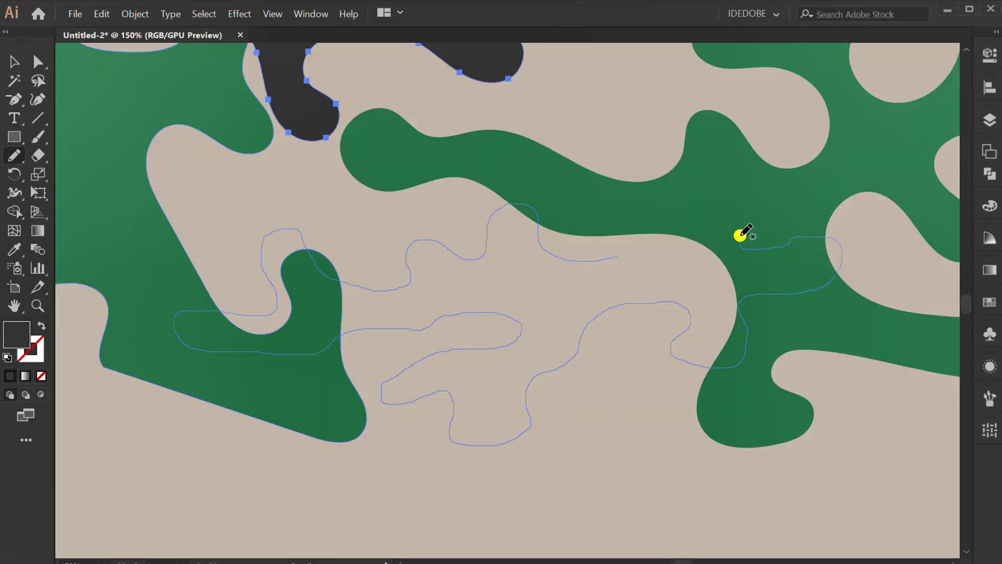
mouse_move(809, 167)
left_mouse_down()
mouse_move(778, 152)
mouse_move(750, 109)
left_mouse_up()
mouse_move(700, 129)
left_mouse_down()
mouse_move(686, 218)
mouse_move(618, 256)
mouse_move(624, 197)
left_mouse_up()
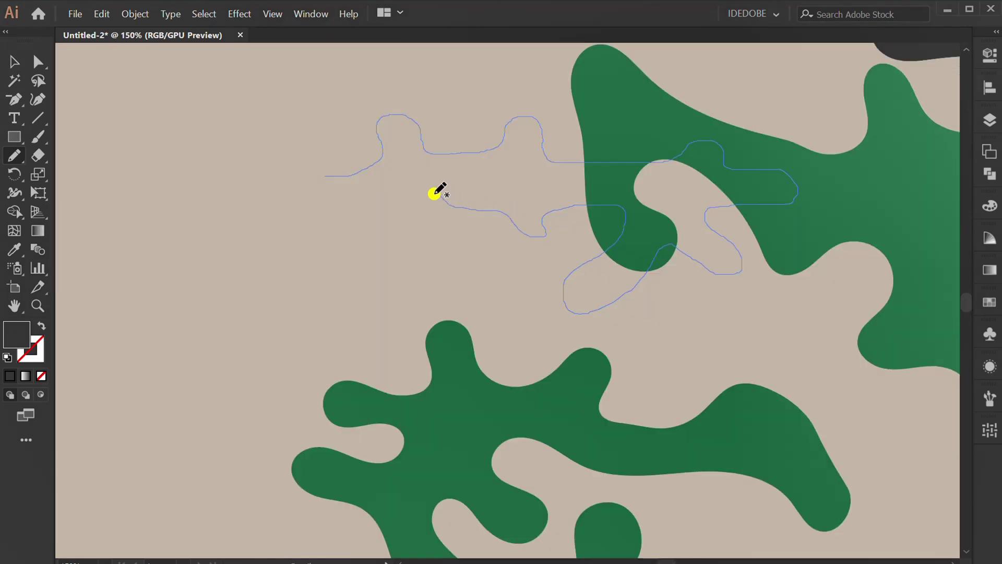
mouse_move(328, 249)
left_mouse_down()
mouse_move(291, 287)
mouse_move(287, 140)
left_mouse_up()
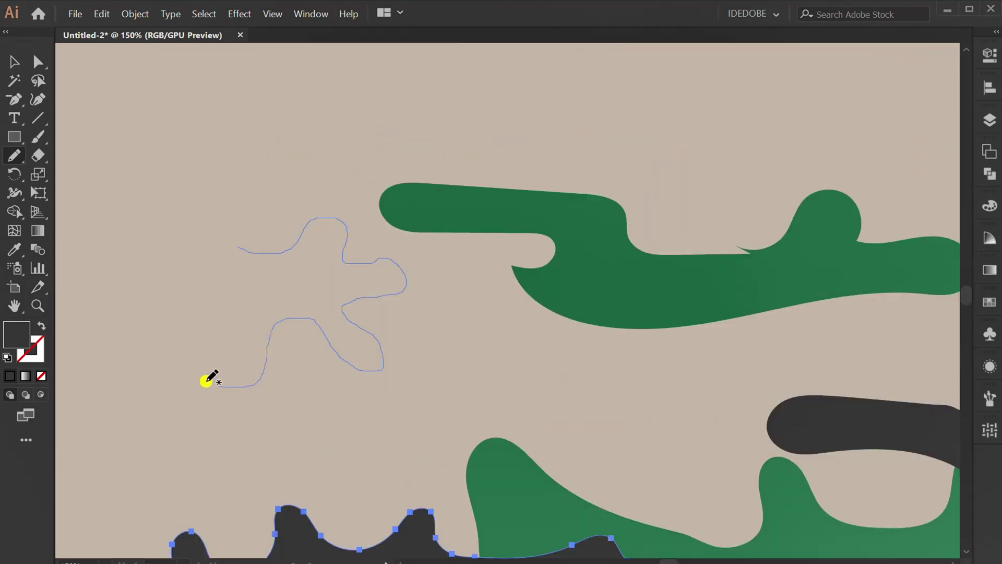
mouse_move(206, 380)
left_mouse_down()
mouse_move(225, 291)
mouse_move(168, 227)
left_mouse_up()
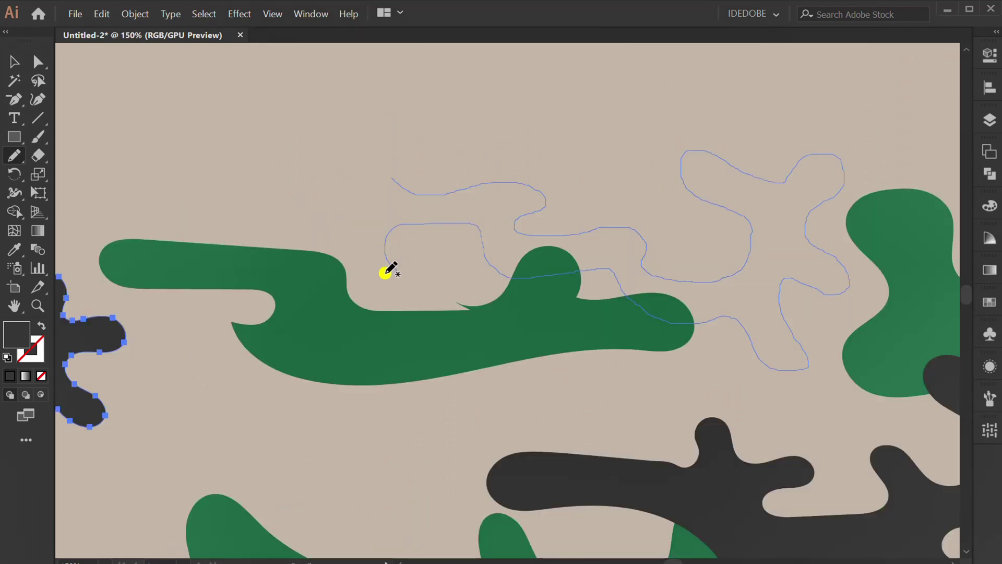
mouse_move(386, 271)
left_mouse_down()
mouse_move(333, 240)
mouse_move(308, 156)
mouse_move(361, 138)
mouse_move(391, 165)
mouse_move(471, 136)
mouse_move(416, 179)
left_mouse_up()
key("ctrl+minus")
key("ctrl+minus")
key("ctrl+minus")
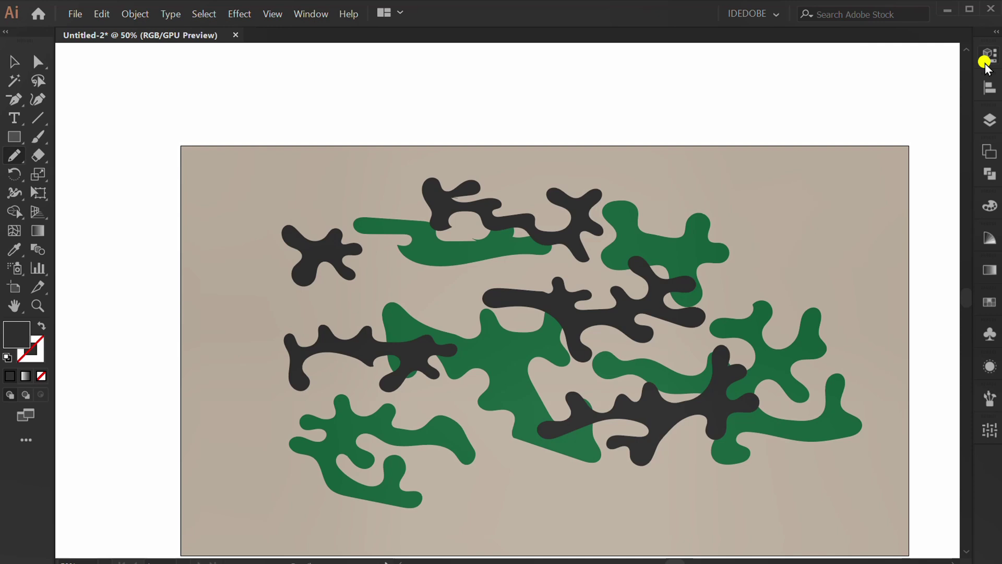
- Set the fill colour to brown
left_click(988, 54)
left_click(793, 211)
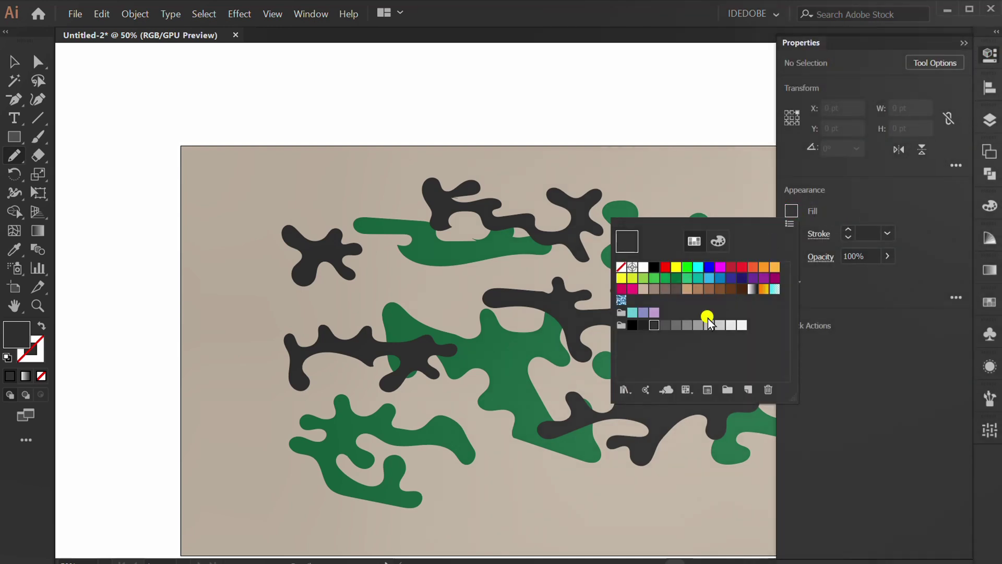
left_click(665, 291)
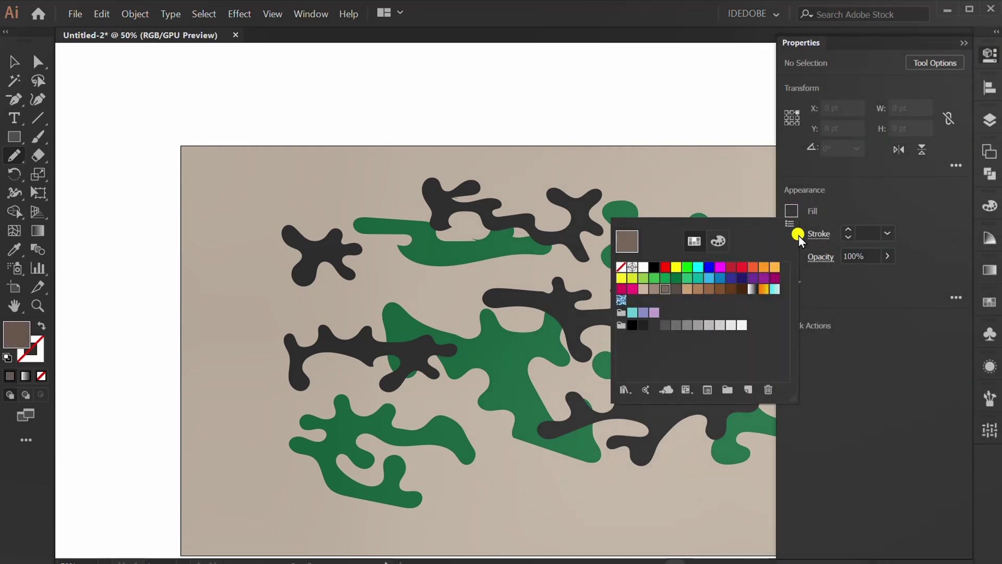
left_click(888, 187)
left_click(965, 43)
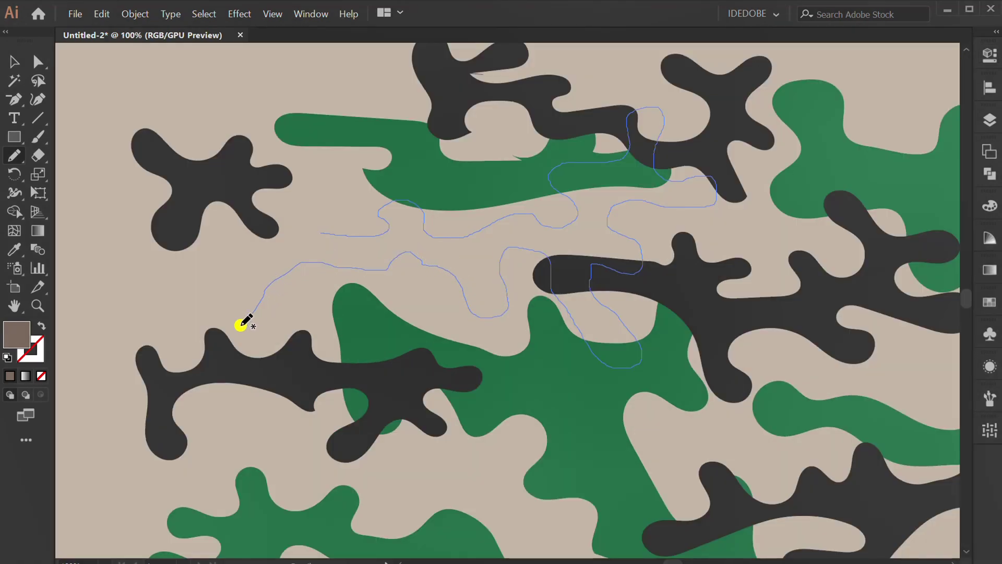
- Draw several brown blobs freehand among the green and dark grey shapes
mouse_move(260, 248)
left_mouse_down()
mouse_move(235, 200)
mouse_move(261, 187)
left_mouse_up()
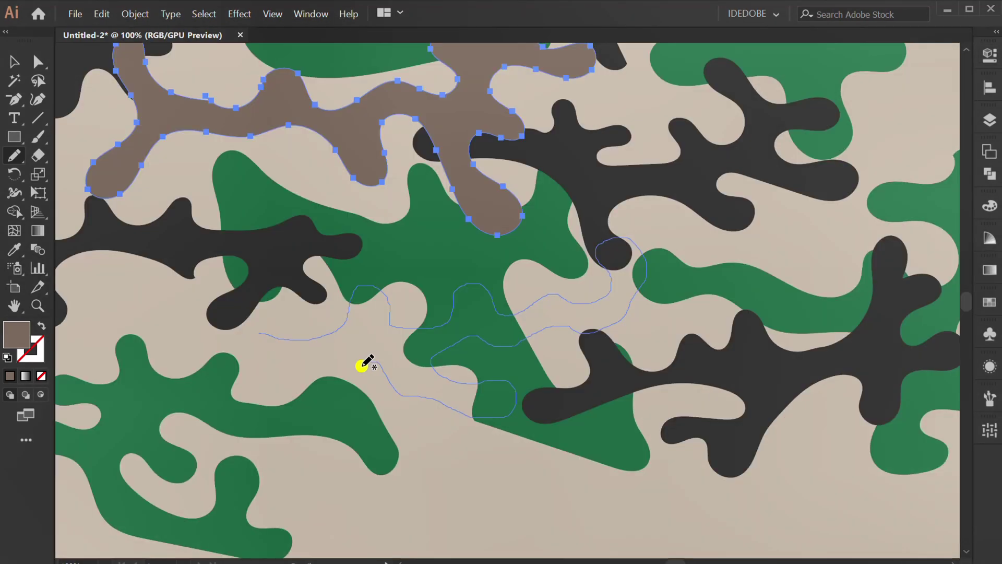
mouse_move(363, 361)
left_mouse_down()
mouse_move(329, 380)
mouse_move(250, 327)
left_mouse_up()
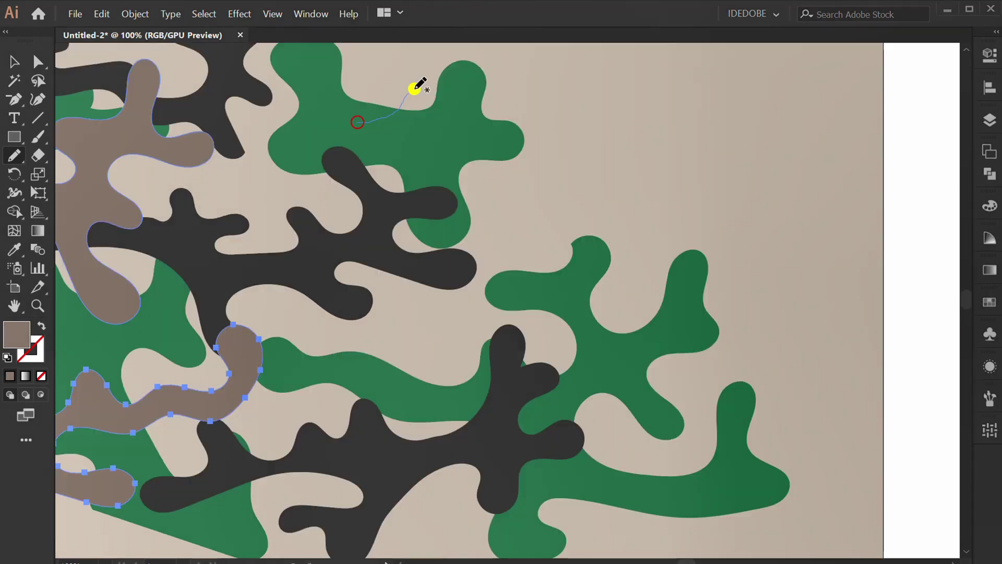
mouse_move(415, 88)
left_mouse_down()
mouse_move(450, 103)
mouse_move(461, 134)
mouse_move(525, 127)
mouse_move(522, 164)
mouse_move(581, 171)
mouse_move(614, 214)
left_mouse_up()
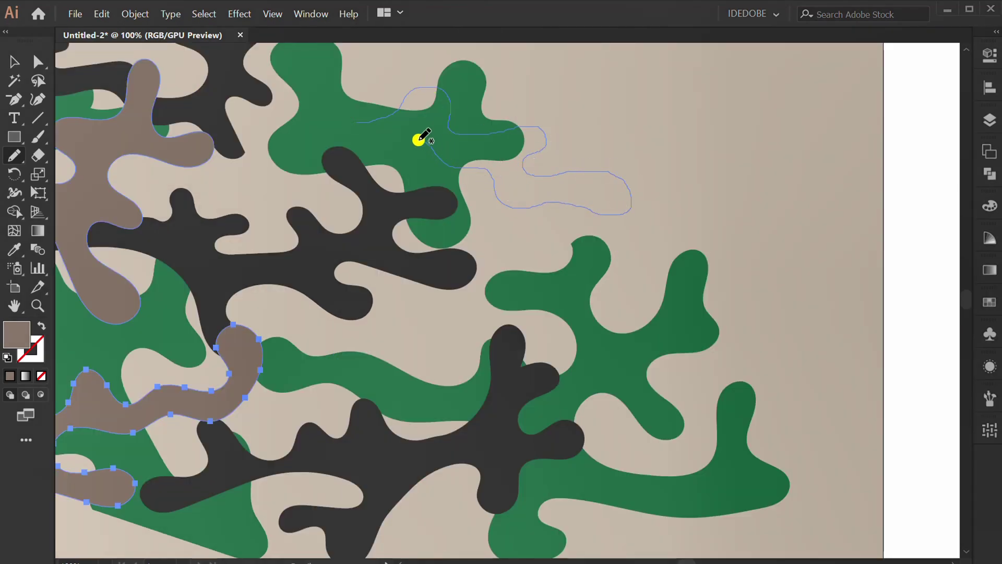
mouse_move(420, 139)
left_mouse_down()
mouse_move(374, 159)
mouse_move(335, 131)
left_mouse_up()
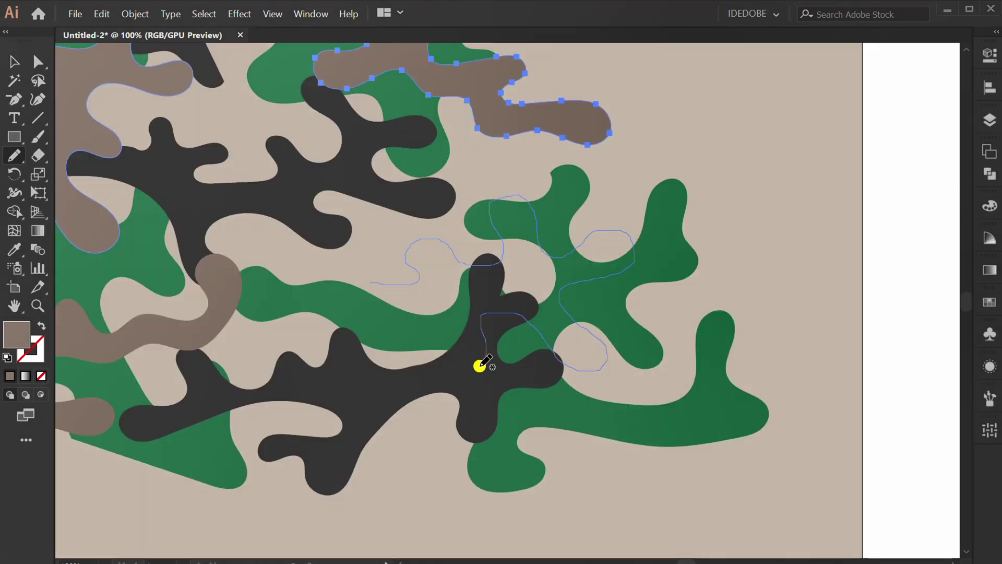
mouse_move(479, 363)
left_mouse_down()
mouse_move(422, 311)
mouse_move(400, 328)
mouse_move(354, 297)
left_mouse_up()
left_click_drag(191, 338, 222, 351)
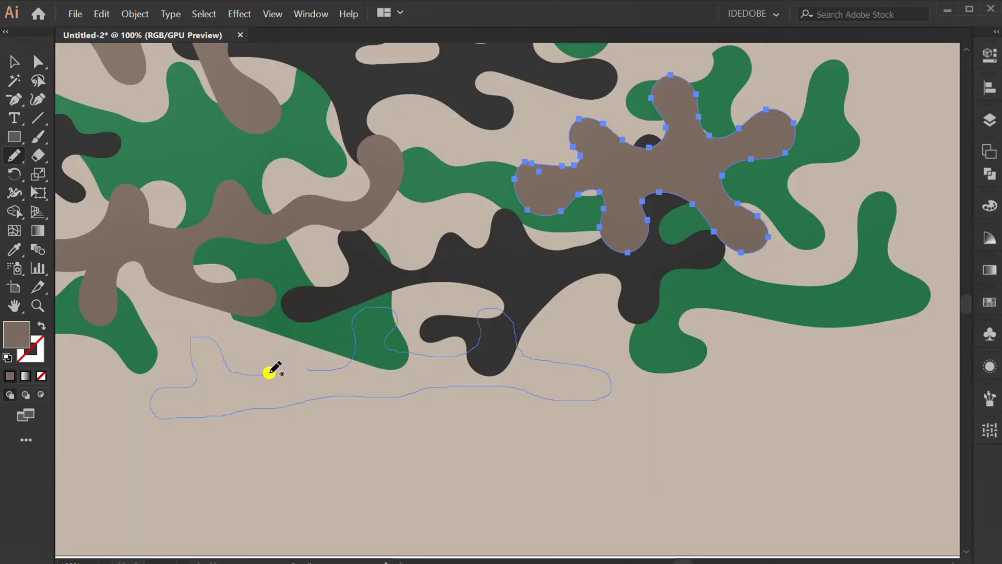
left_click_drag(298, 369, 300, 368)
scroll(394, 384, "up", 3)
scroll(298, 409, "down", 2)
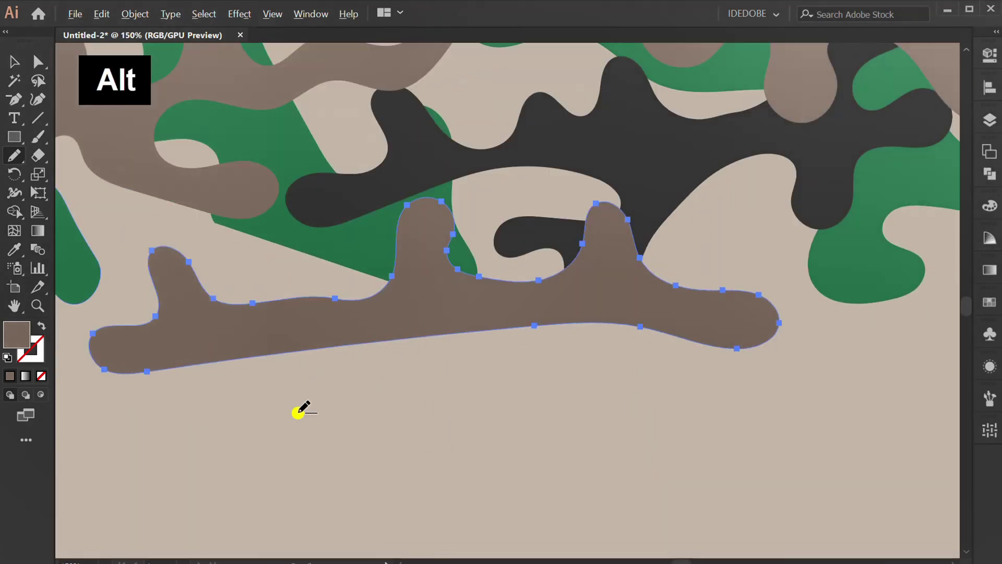
key("ctrl+0")
- Select all the camouflage shapes and make them into a new pattern
key("ctrl+a")
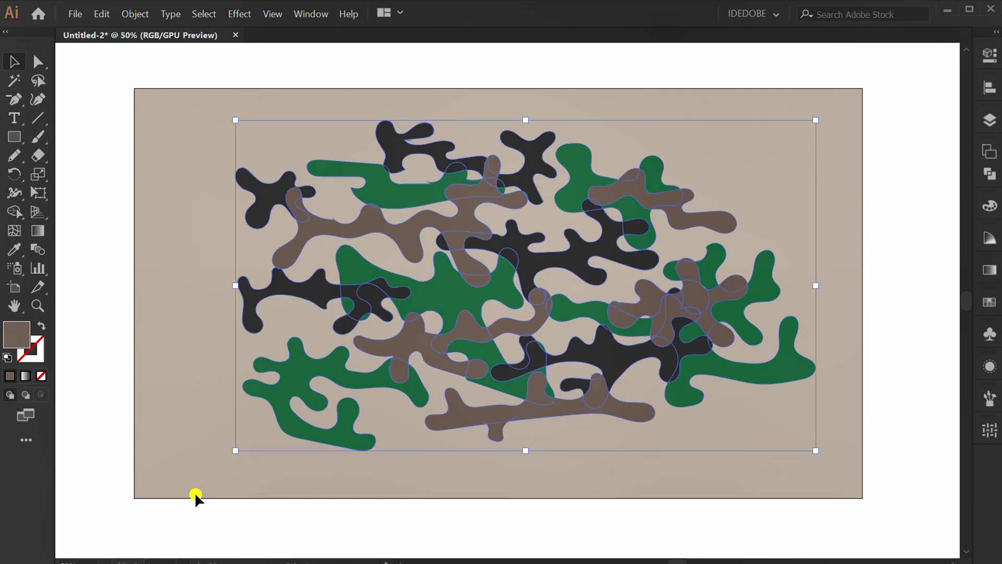
left_click(135, 12)
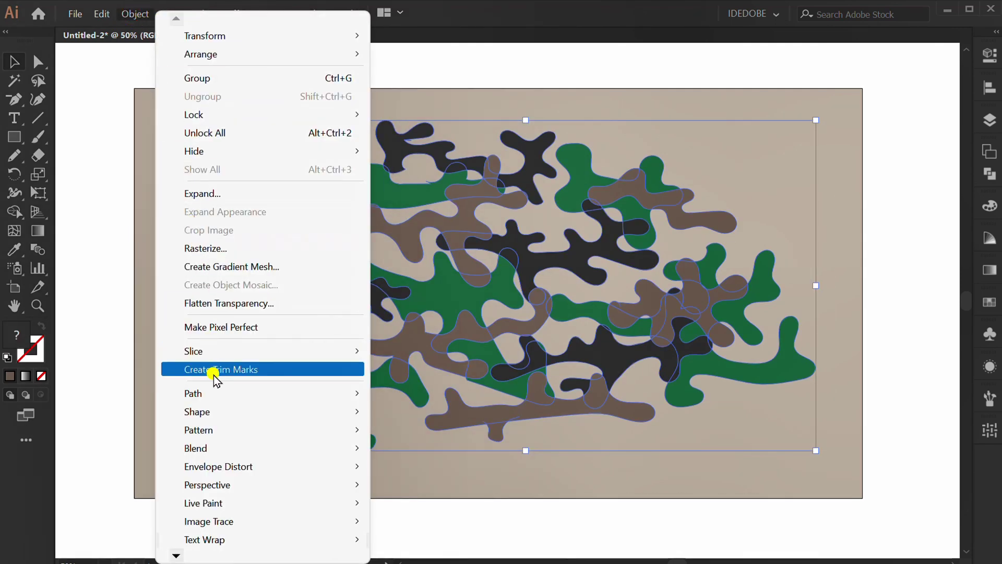
mouse_move(359, 431)
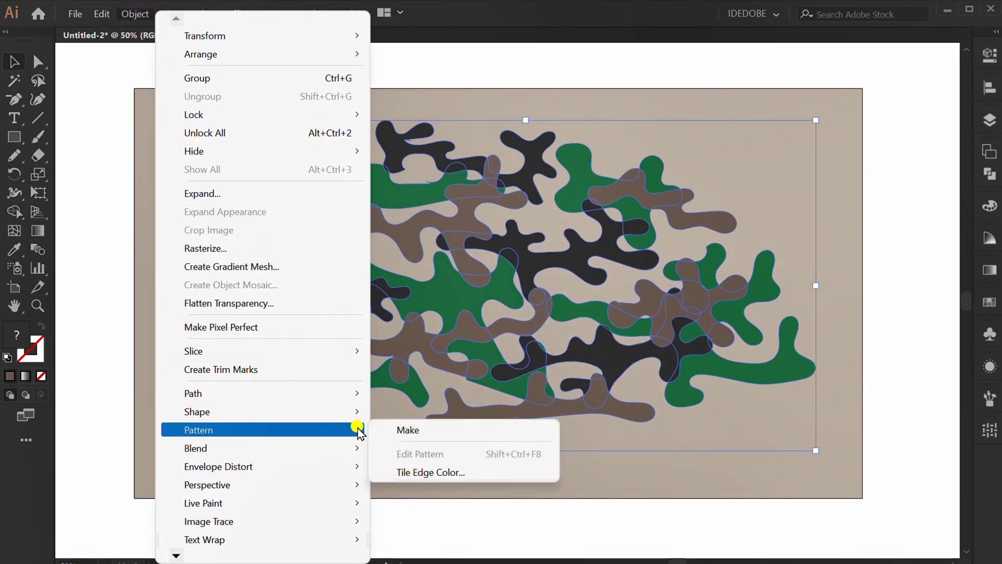
left_click(472, 431)
- Set the pattern Tile Type to Brick by Row and dock the Pattern Options panel
left_click_drag(755, 119, 738, 121)
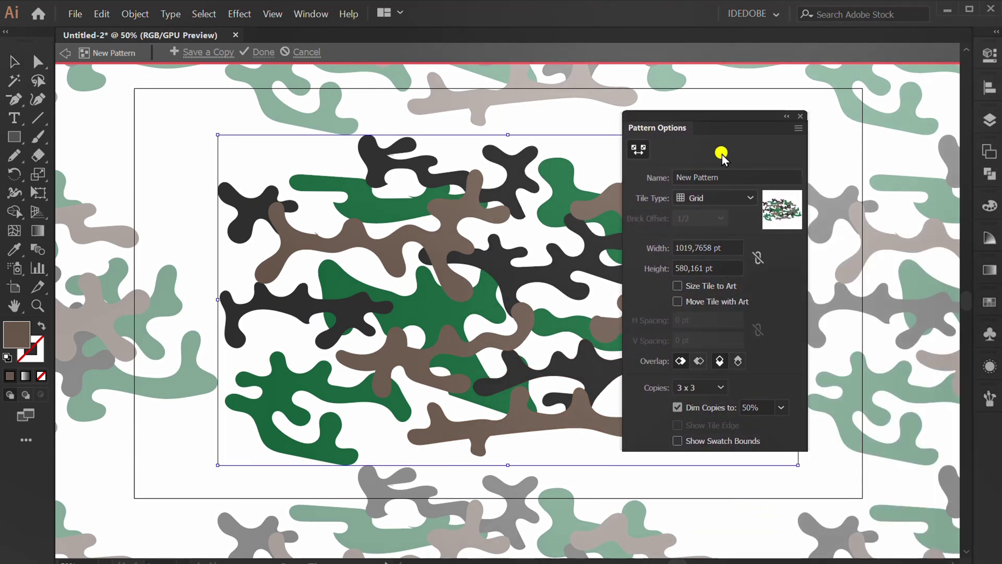
left_click(638, 149)
left_click(738, 197)
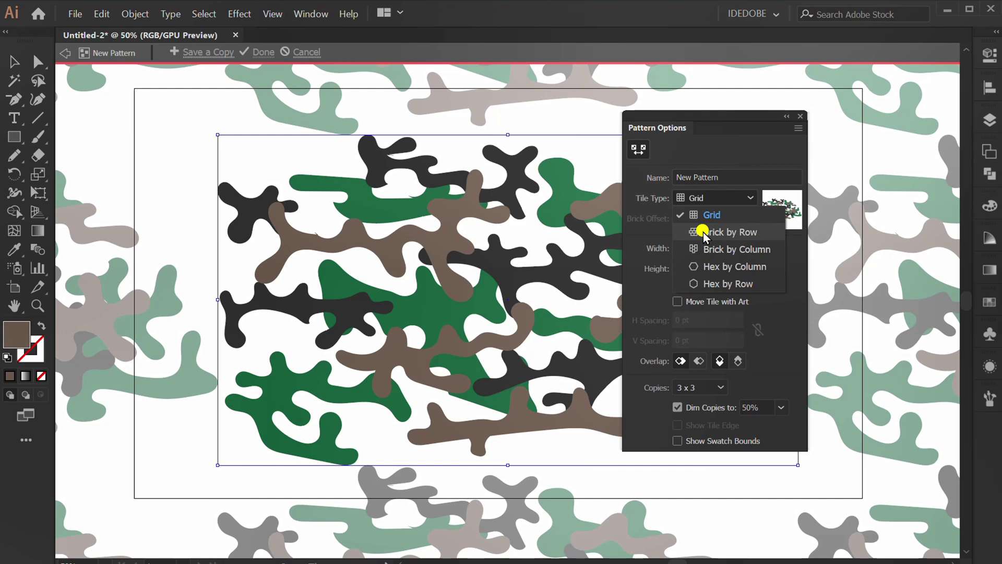
left_click(730, 232)
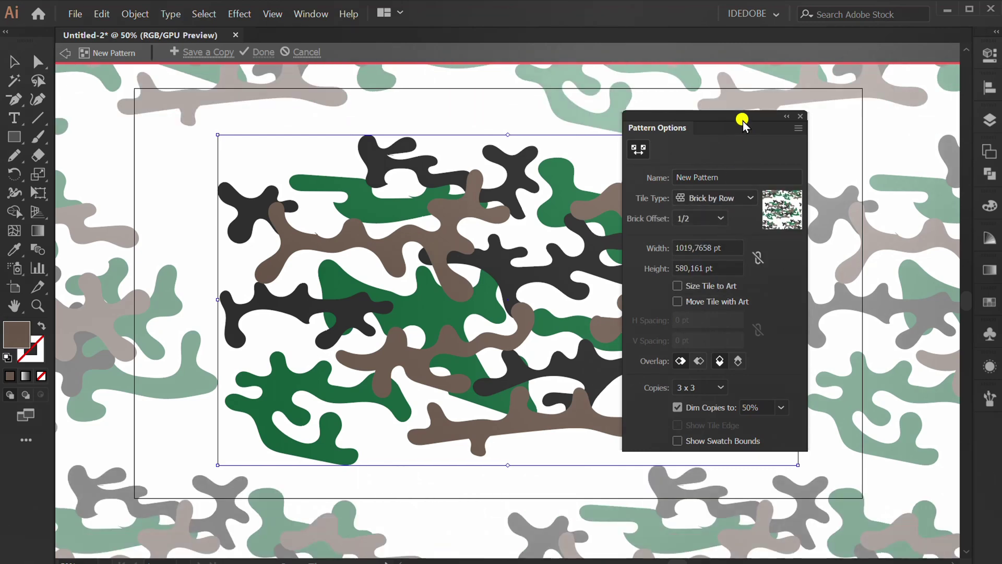
left_click_drag(742, 120, 991, 414)
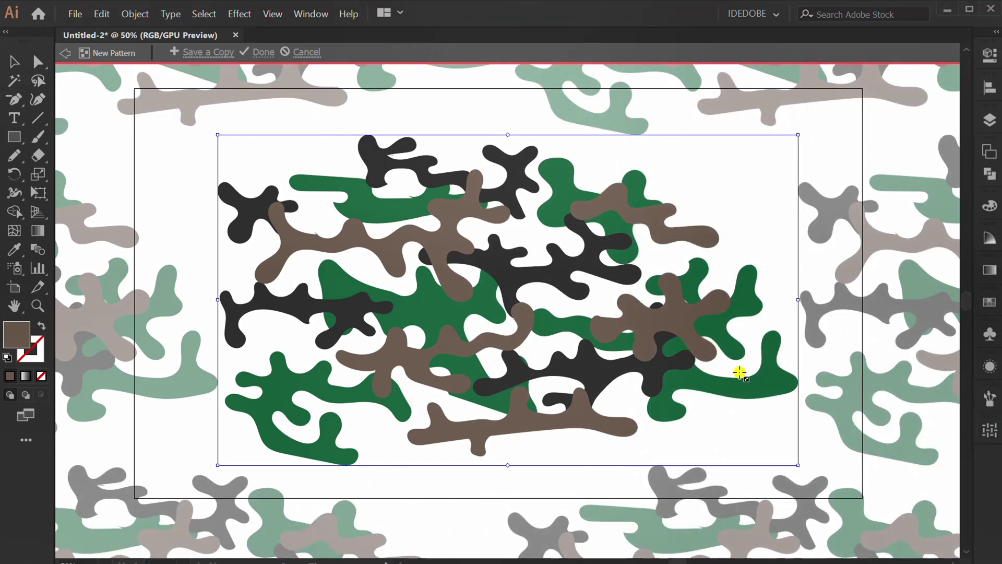
- Move the brown, green and dark blobs to new spots inside the pattern tile
key("v")
mouse_move(652, 241)
left_mouse_down()
mouse_move(654, 224)
mouse_move(672, 217)
mouse_move(578, 280)
mouse_move(646, 241)
left_mouse_up()
left_click_drag(551, 194, 539, 161)
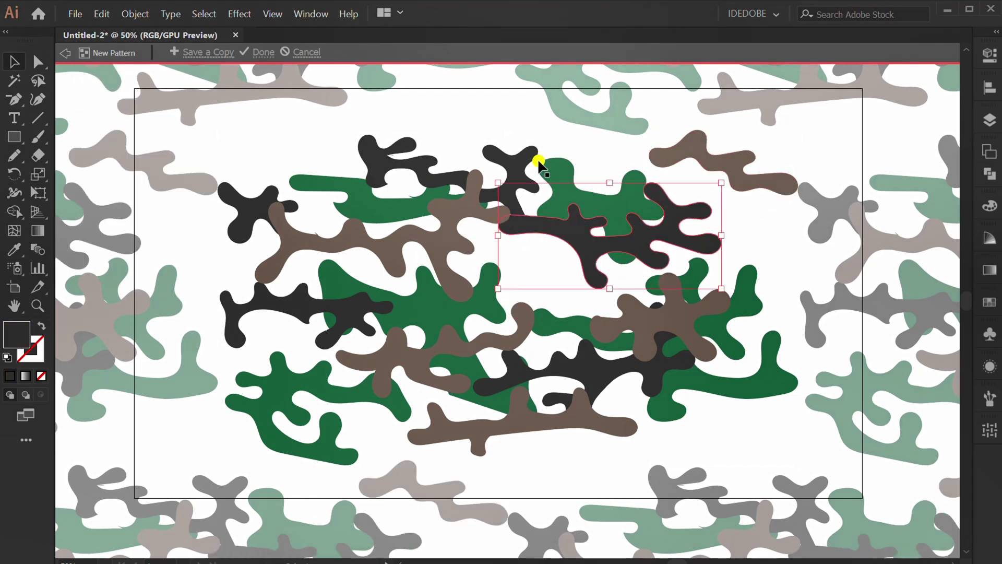
left_click_drag(656, 327, 704, 300)
left_click_drag(687, 394, 697, 424)
left_click_drag(587, 246, 582, 262)
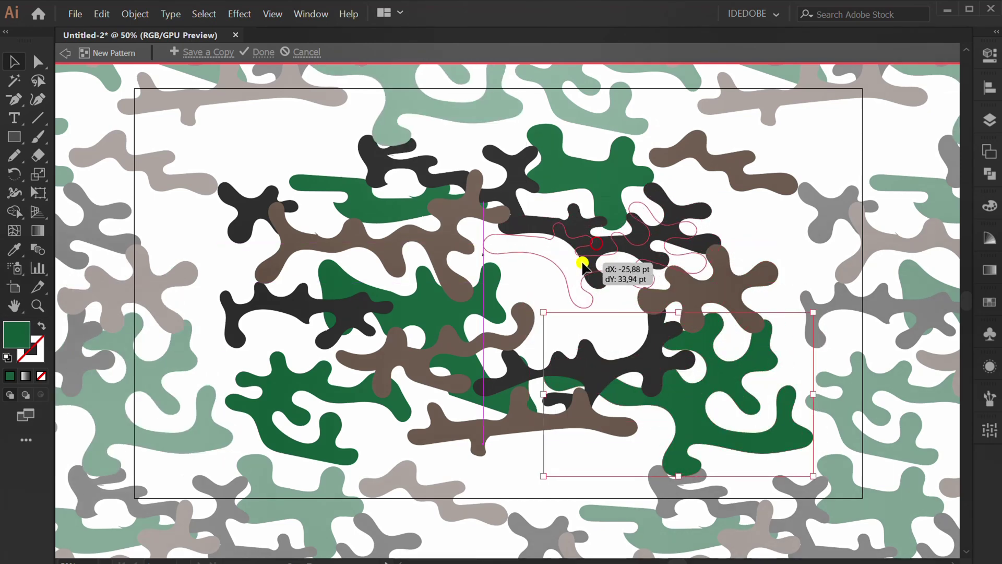
left_click_drag(433, 316, 478, 300)
- Reposition the bottom and left blobs and enlarge the central brown shape from its centre
left_click_drag(512, 445, 514, 465)
left_click_drag(274, 396, 268, 389)
left_click_drag(290, 297, 260, 298)
left_click_drag(239, 216, 235, 168)
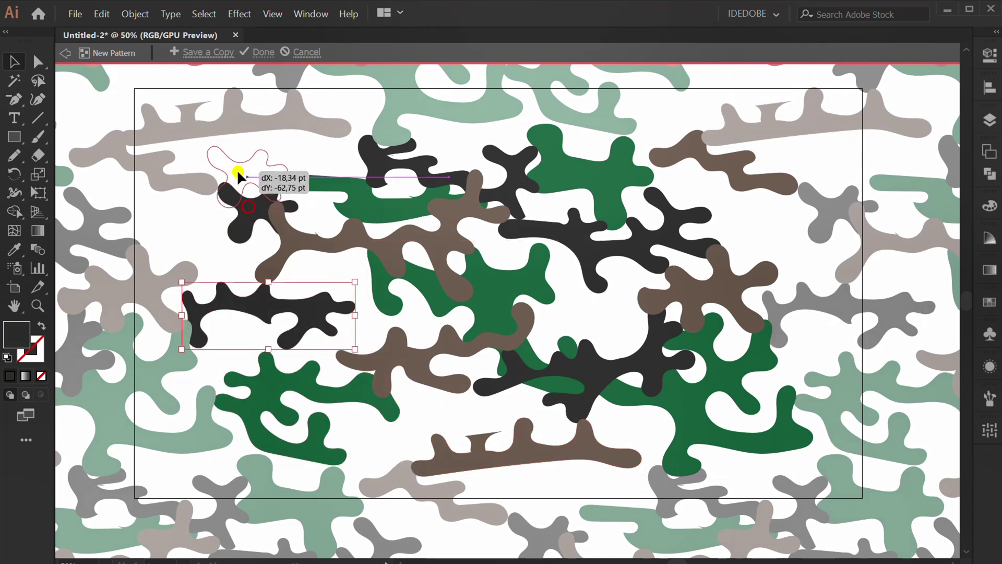
left_click(360, 242)
left_click_drag(472, 303, 509, 323)
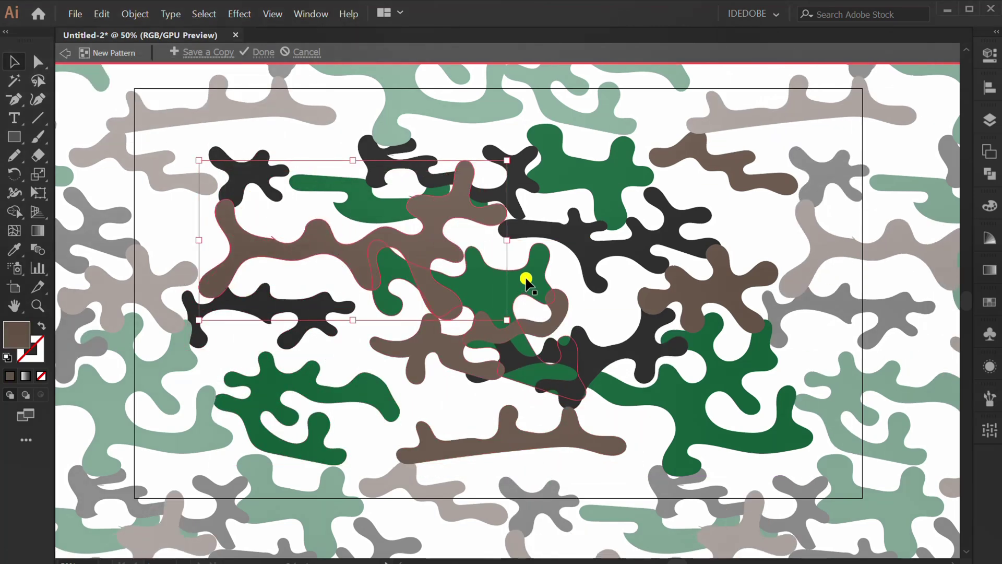
- Enlarge the central green, left dark, lower-left green, top-right brown, central dark and lower dark shapes
left_click(523, 277)
left_click_drag(569, 387, 613, 419)
left_click(286, 305)
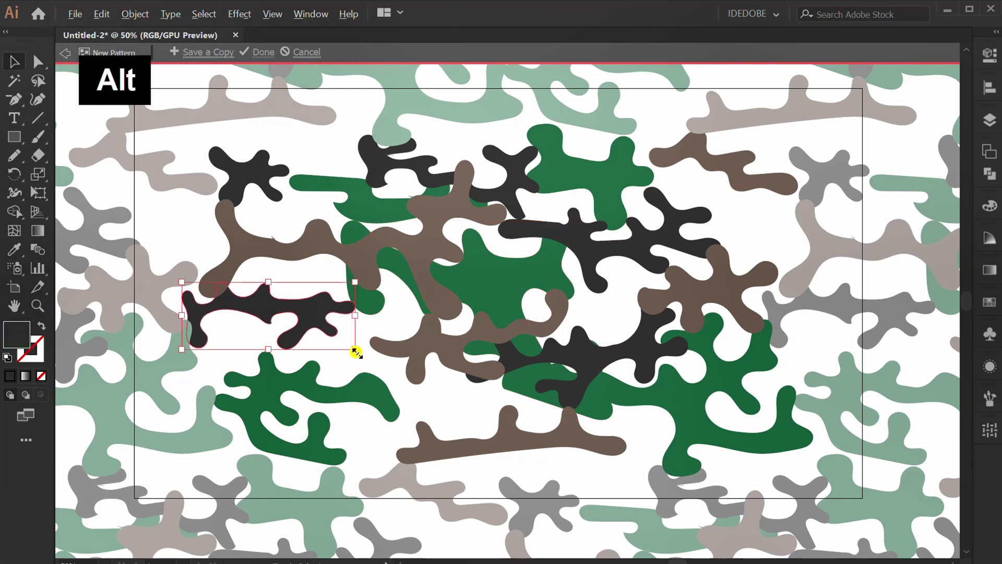
left_click_drag(354, 349, 398, 400)
left_click(393, 416)
left_click_drag(401, 464, 444, 509)
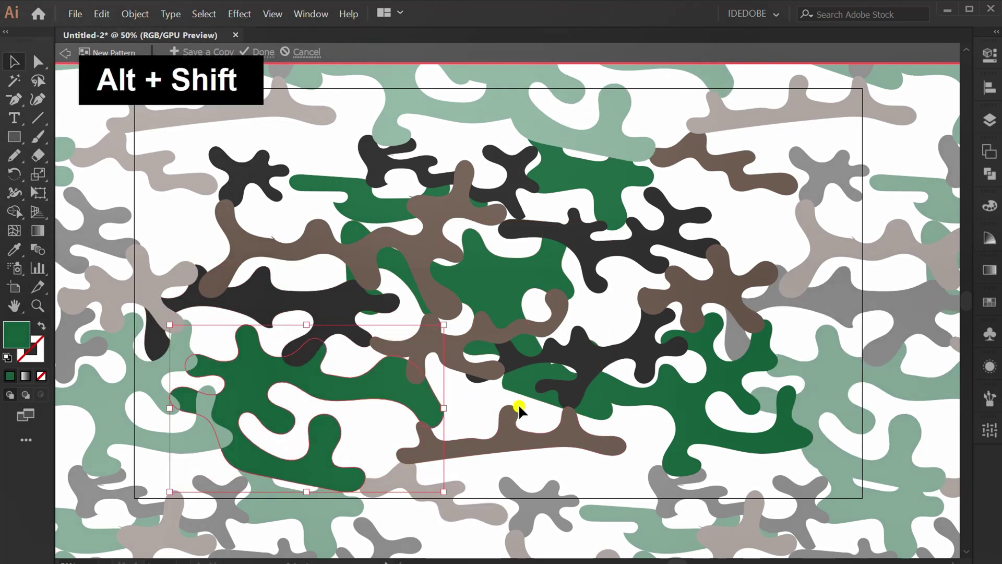
left_click(724, 166)
left_click_drag(799, 190, 844, 224)
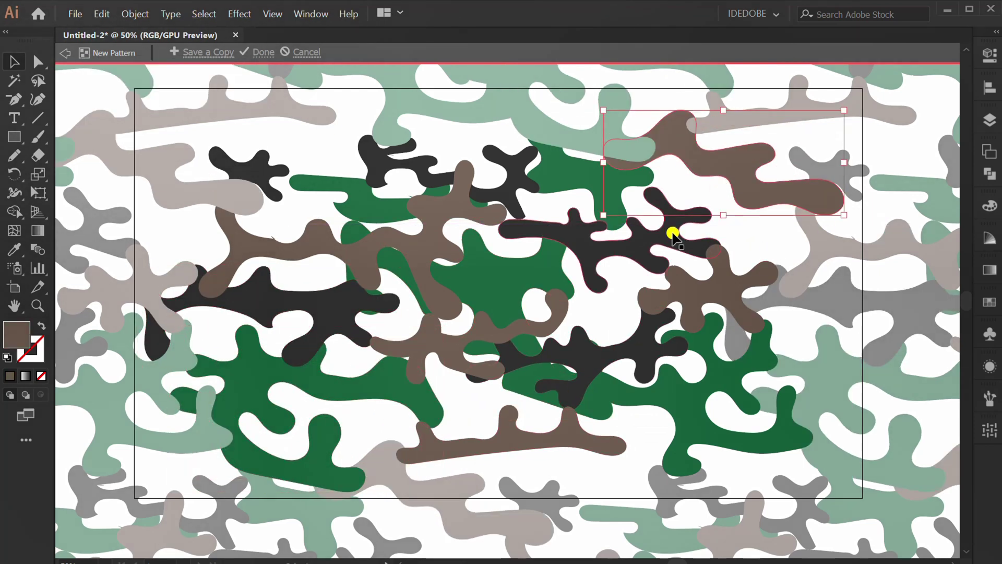
left_click(673, 226)
left_click_drag(718, 285, 734, 288)
left_click(627, 366)
left_click_drag(679, 388, 712, 436)
- Enlarge the central green shape further, narrow the middle shape, enlarge the top-left dark shape, and reposition and enlarge the wavy dark shape
left_click(519, 284)
left_click_drag(613, 419, 632, 432)
left_click(320, 190)
left_click_drag(488, 224, 324, 179)
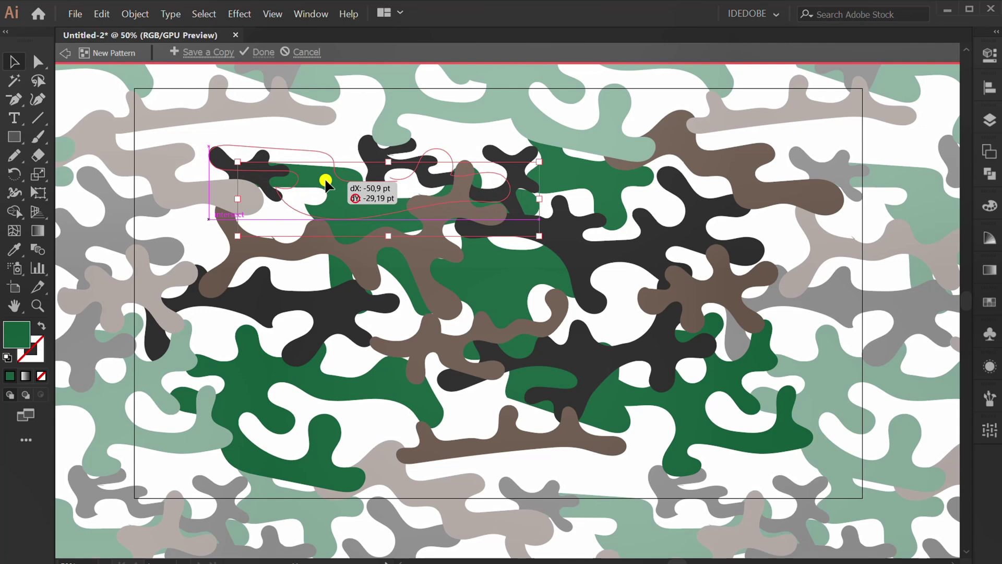
left_click(239, 164)
left_click_drag(287, 205, 319, 229)
left_click(379, 172)
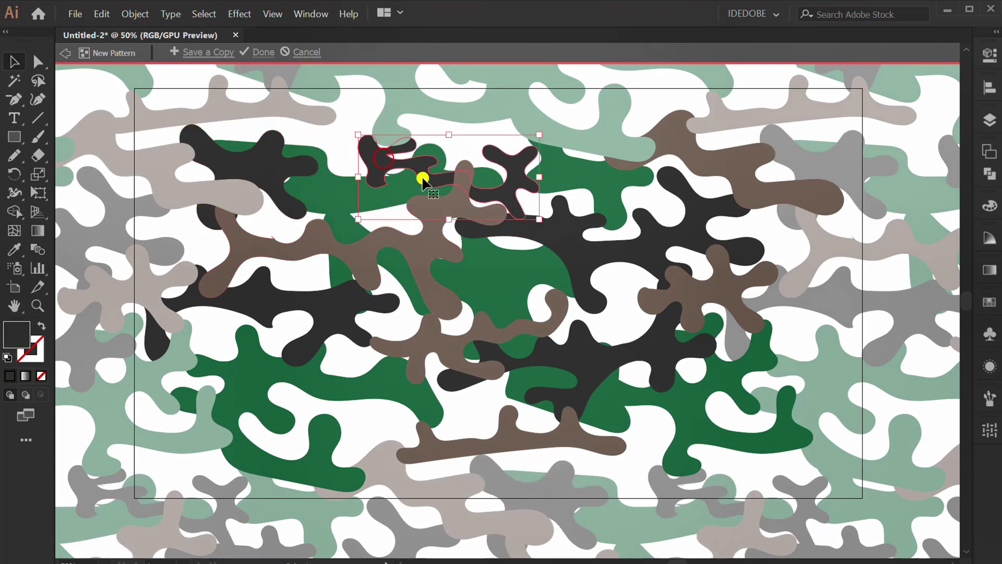
left_click_drag(420, 174, 397, 160)
mouse_move(517, 206)
left_mouse_down()
mouse_move(506, 215)
mouse_move(526, 205)
mouse_move(556, 214)
left_mouse_up()
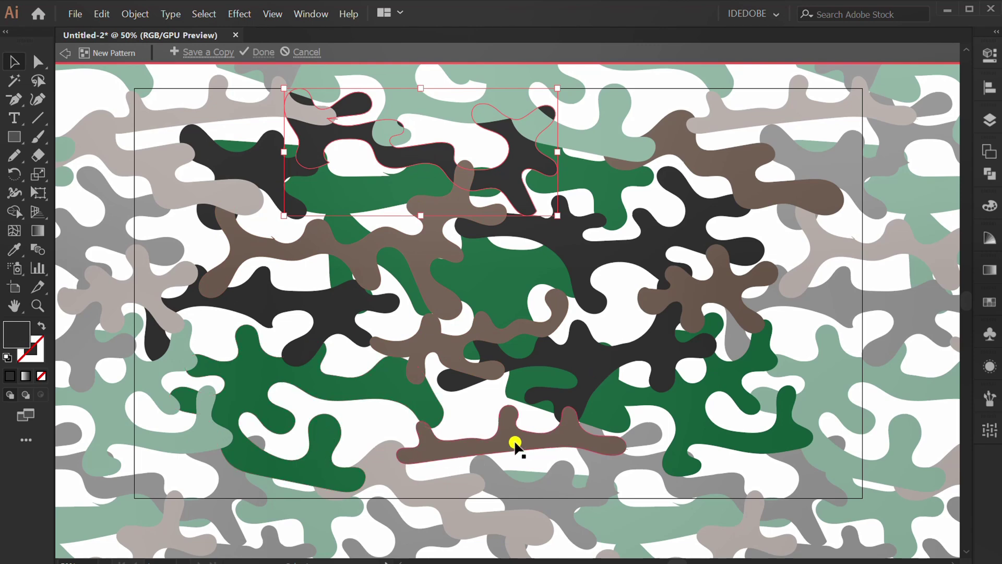
- Move and stretch the bottom brown shapes, move and enlarge the dark cluster, then deselect everything
left_click_drag(515, 441, 449, 436)
left_click_drag(560, 459, 619, 484)
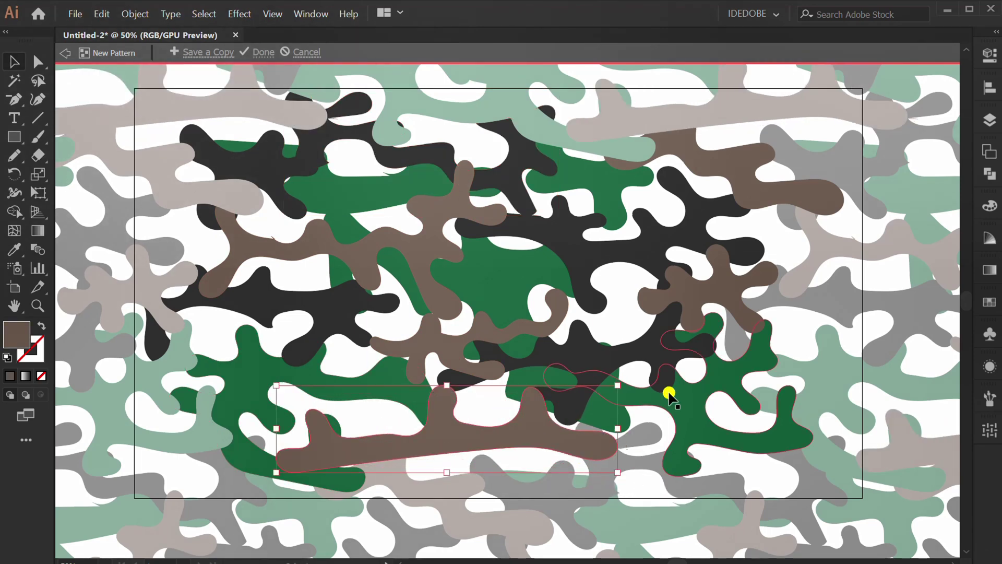
left_click_drag(667, 393, 628, 329)
left_click_drag(659, 381, 700, 387)
mouse_move(605, 349)
left_mouse_down()
mouse_move(604, 331)
mouse_move(602, 352)
left_mouse_up()
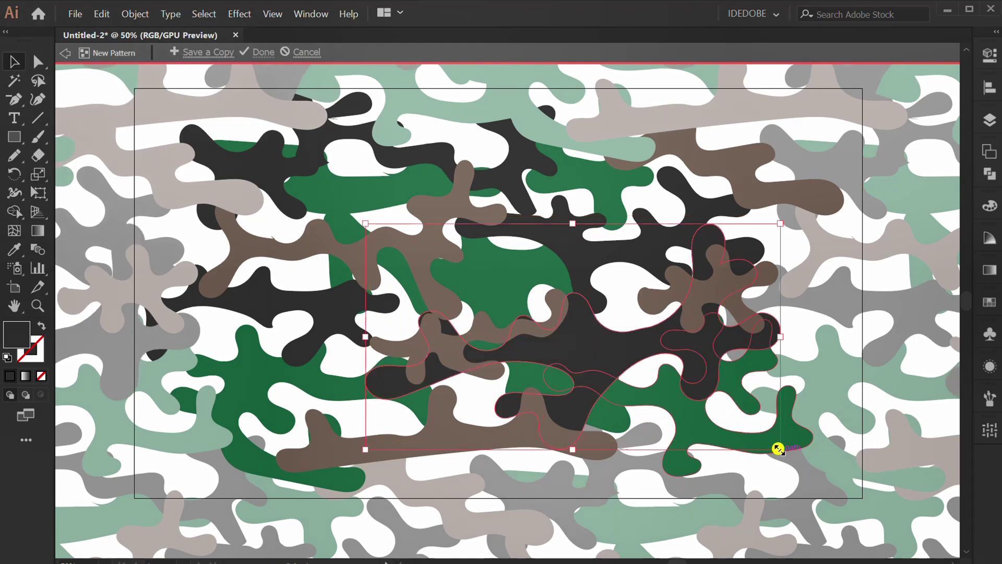
key("ctrl+shift+a")
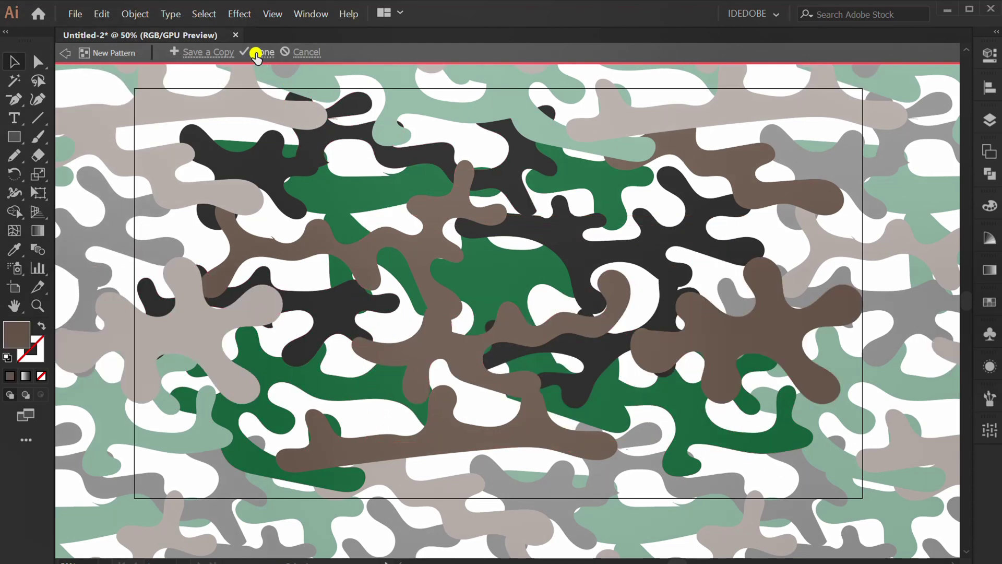
- Exit pattern editing and delete the loose camo shapes left on the artboard
left_click(257, 53)
key("ctrl+minus")
key("ctrl+minus")
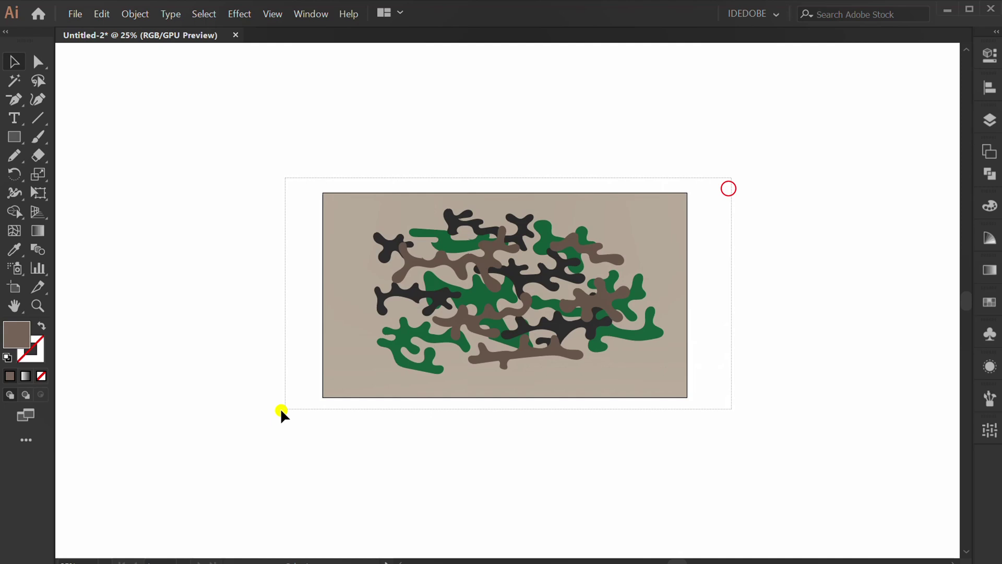
left_click_drag(281, 408, 273, 408)
key("Delete")
scroll(491, 301, "up", 2)
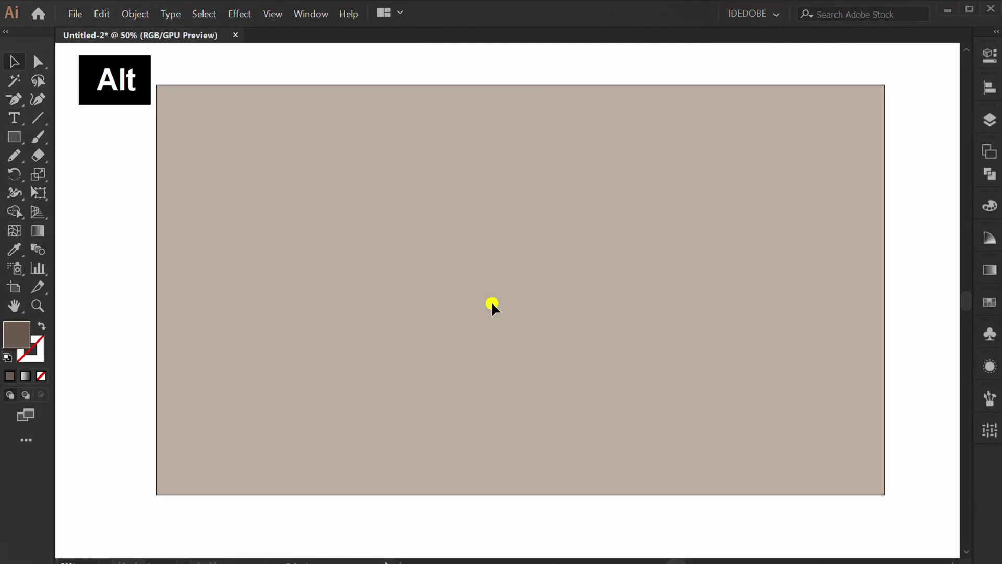
left_click_drag(491, 301, 485, 312)
- Draw a 1280 × 720 pt rectangle covering the whole artboard with the Rectangle Tool
left_click(15, 135)
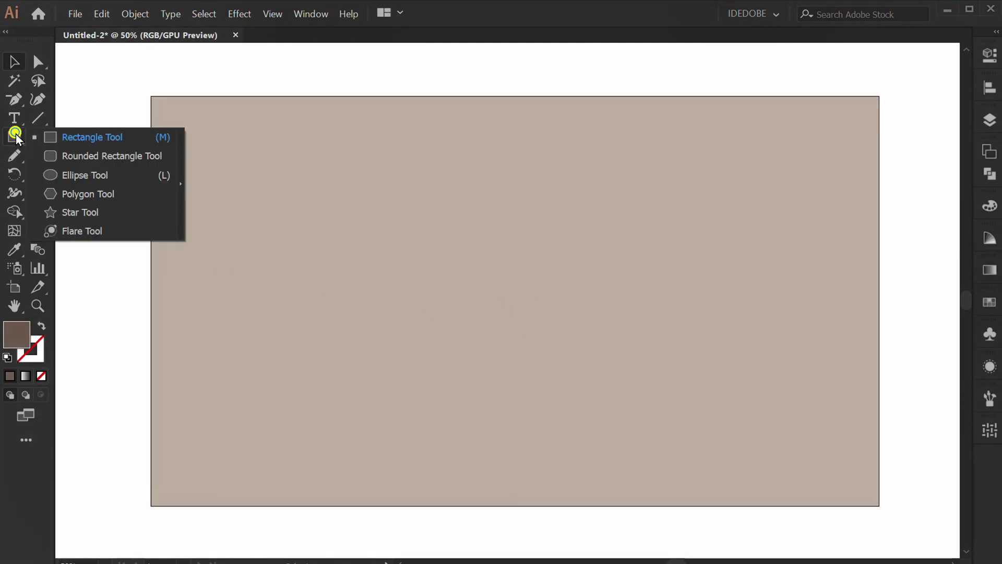
left_click(88, 136)
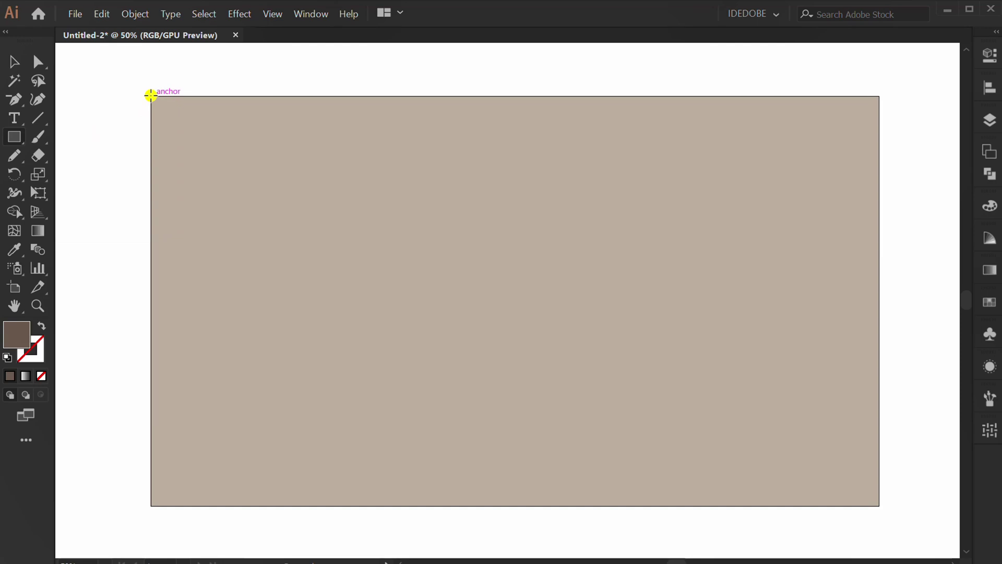
left_click_drag(150, 95, 821, 489)
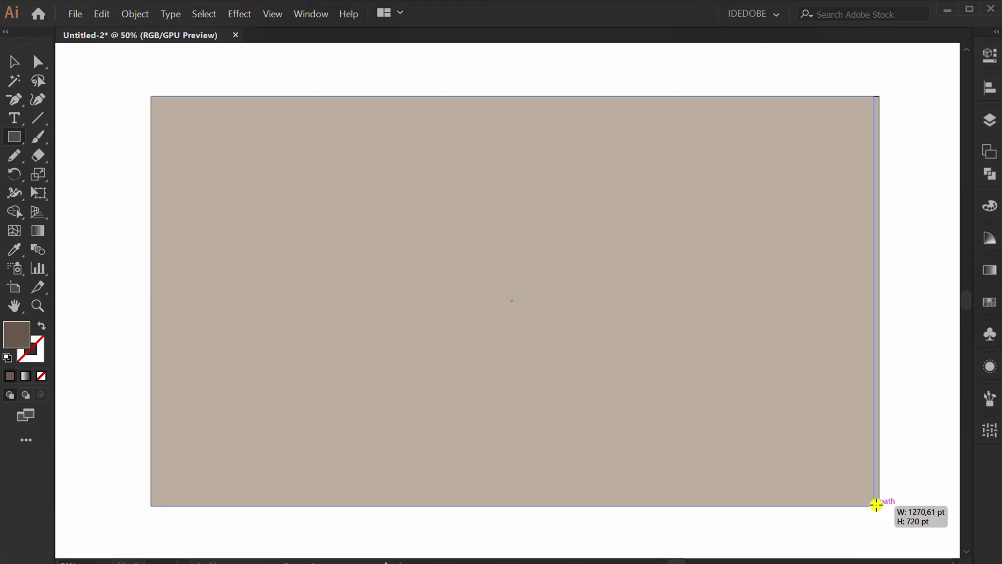
left_click_drag(876, 505, 879, 506)
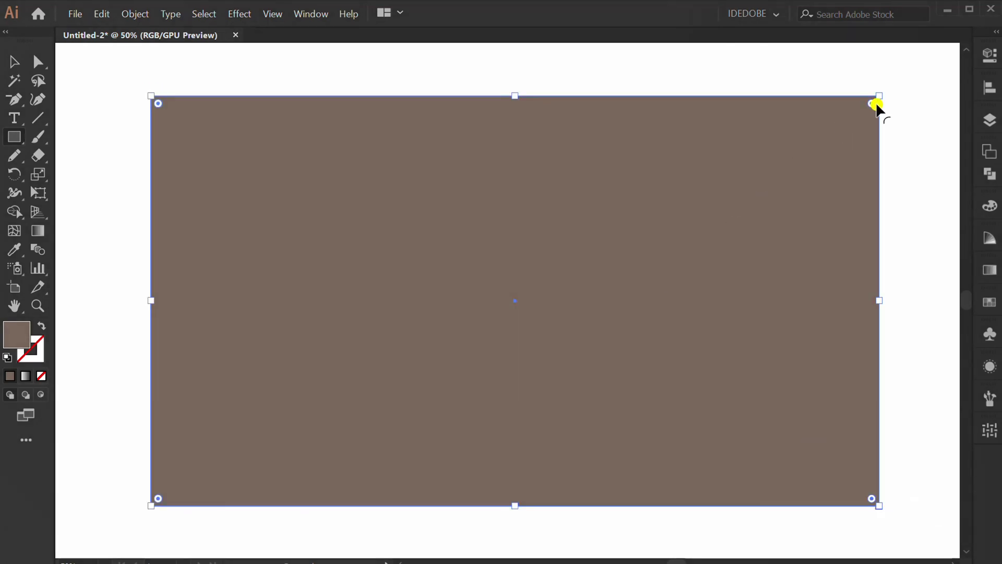
left_click(990, 57)
- Apply the new camouflage pattern swatch as the rectangle's fill, then reselect the rectangle
left_click(791, 210)
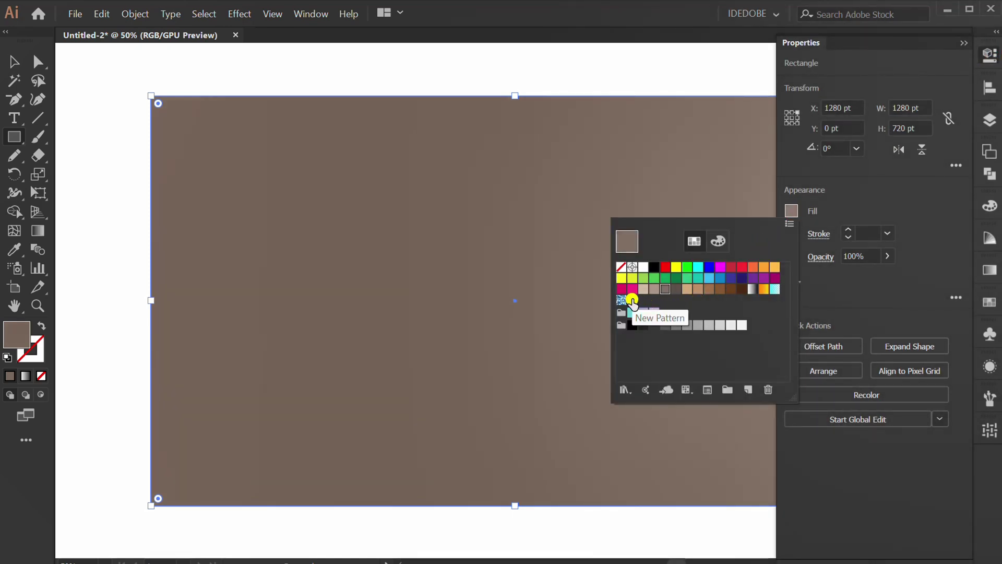
left_click(633, 300)
left_click(923, 194)
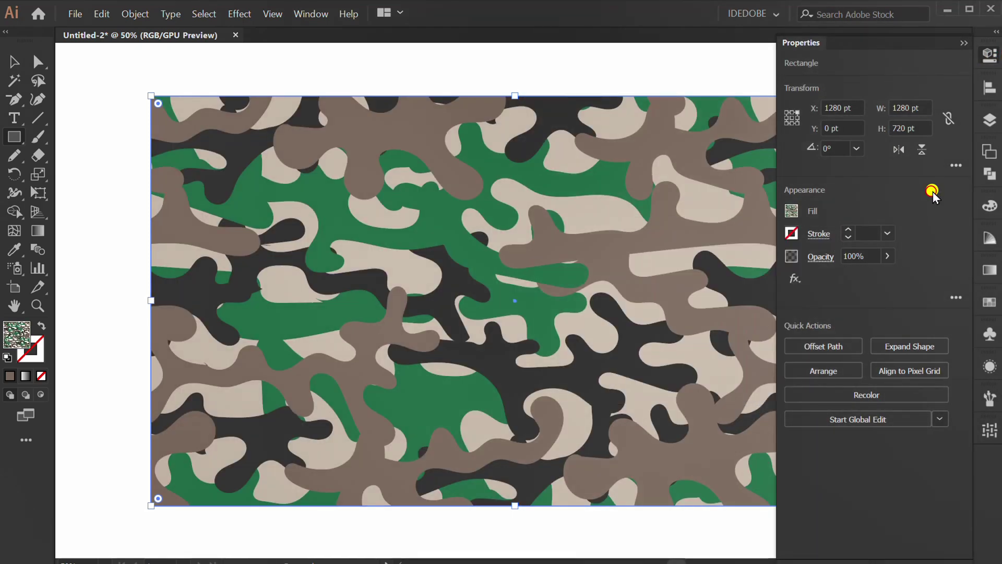
left_click(965, 43)
key("v")
left_click(924, 161)
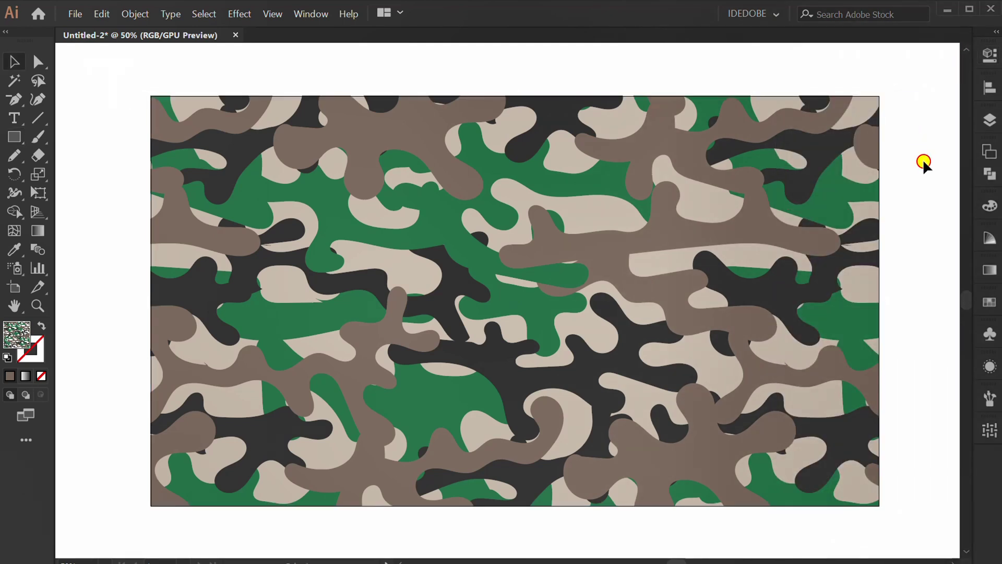
left_click(484, 273)
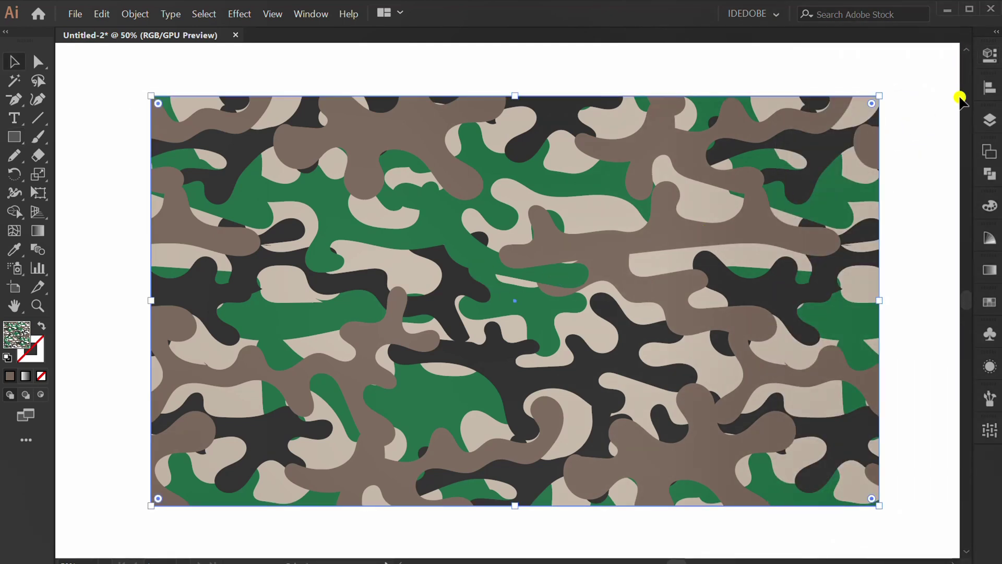
left_click(989, 55)
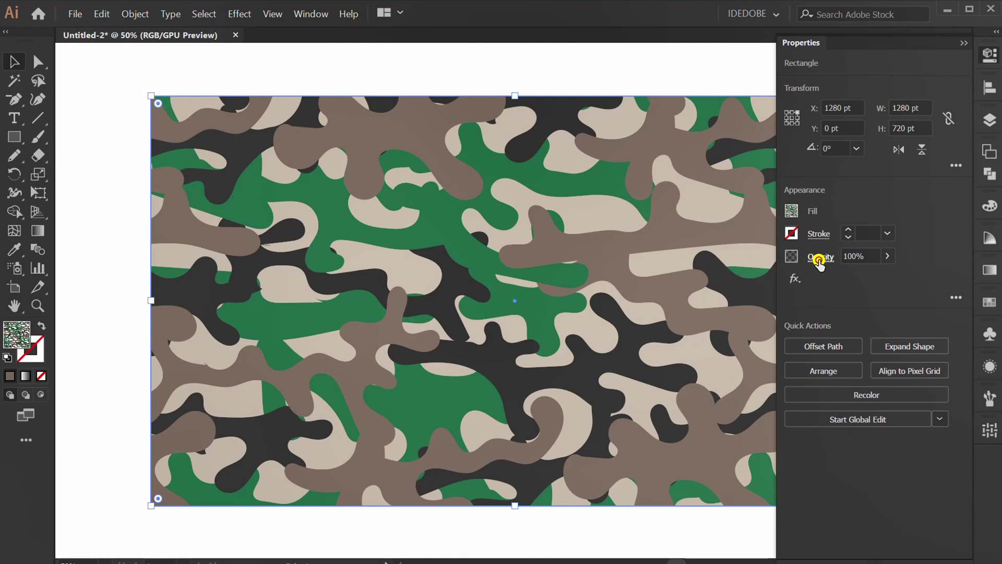
- Change the camo rectangle's blending mode to Multiply, after briefly trying Darken
left_click(820, 259)
left_click(711, 285)
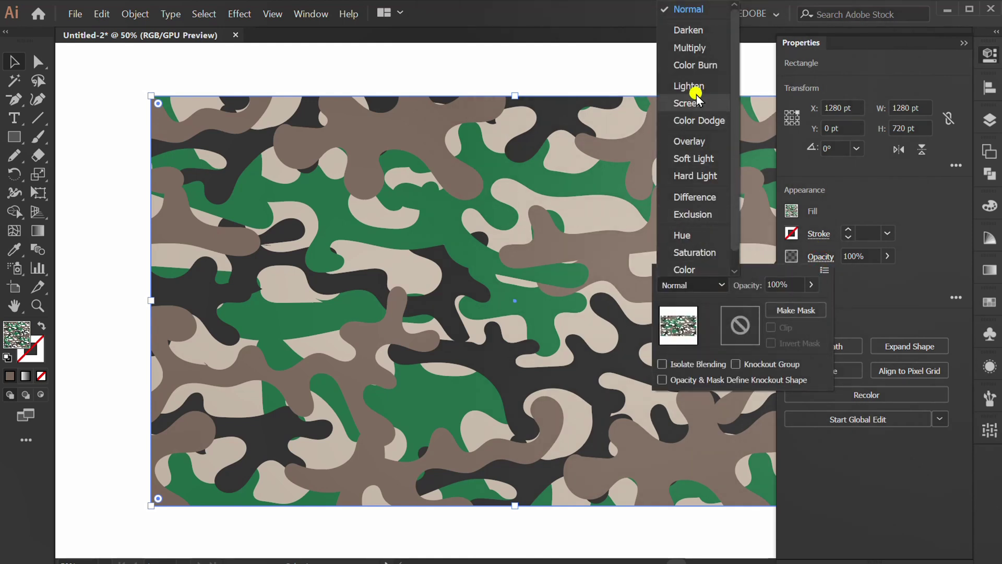
left_click(700, 30)
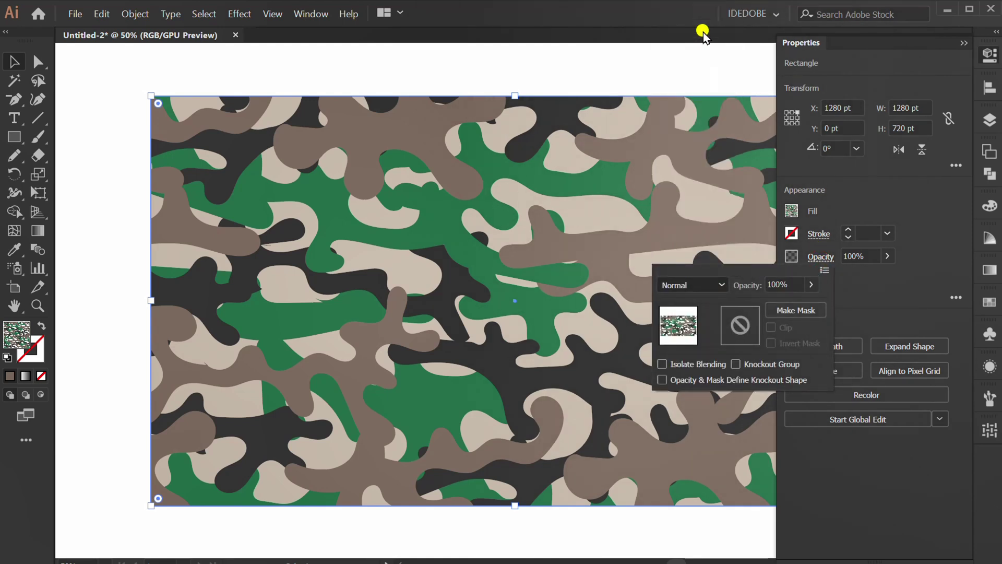
left_click(703, 285)
left_click(694, 27)
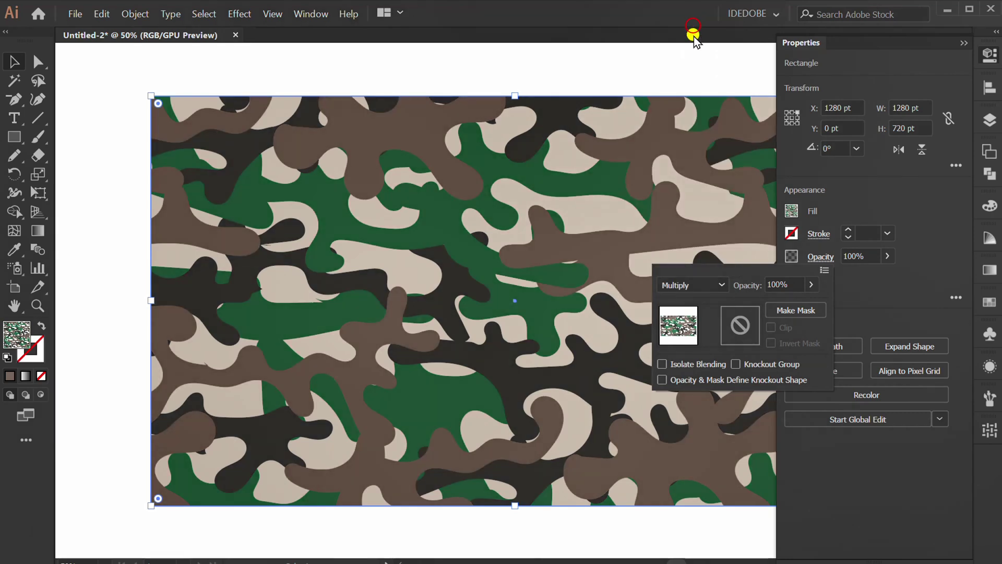
left_click(684, 67)
left_click(700, 66)
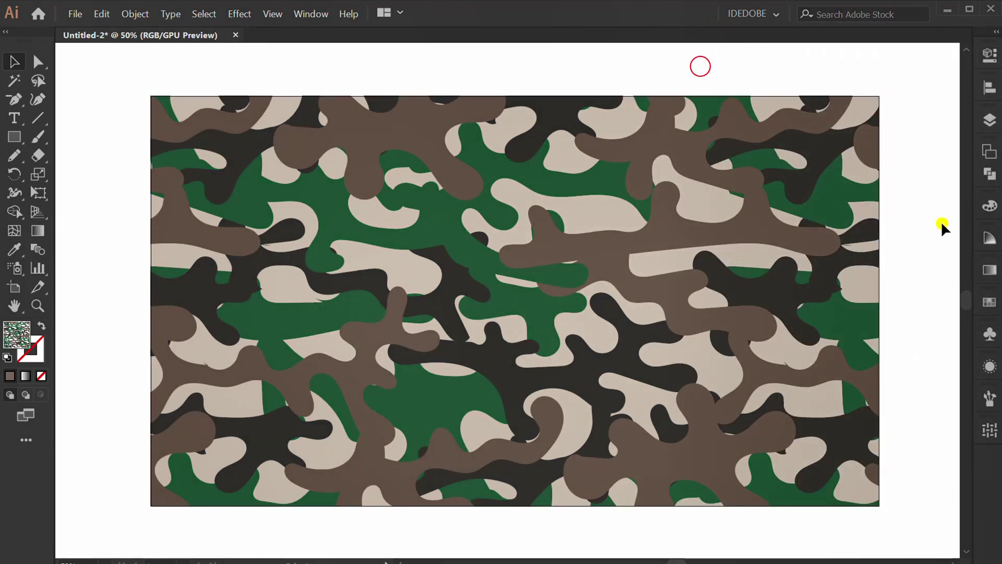
left_click(515, 203)
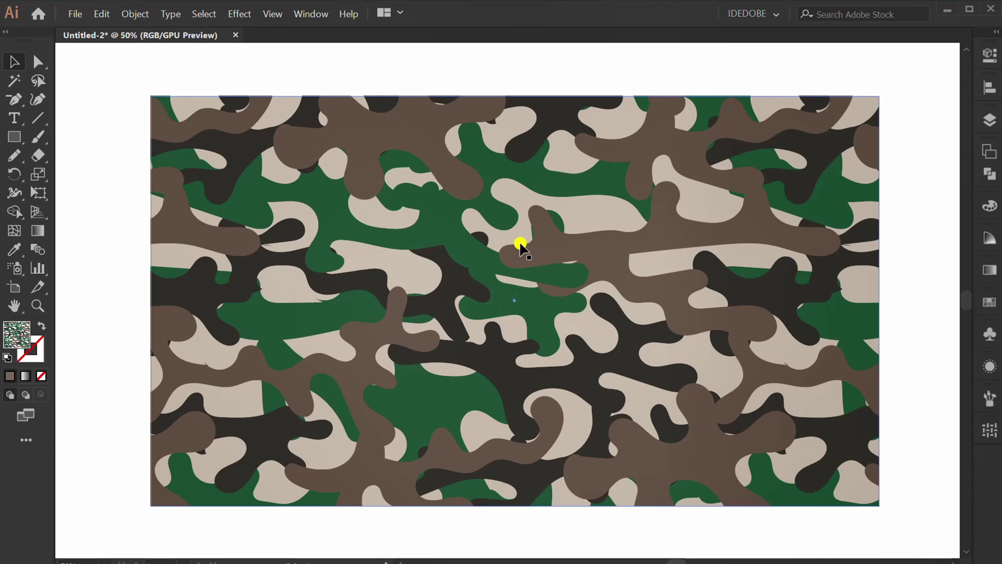
- In the Scale dialog, turn off Transform Objects and set Uniform from 150% to about 138%
right_click(521, 244)
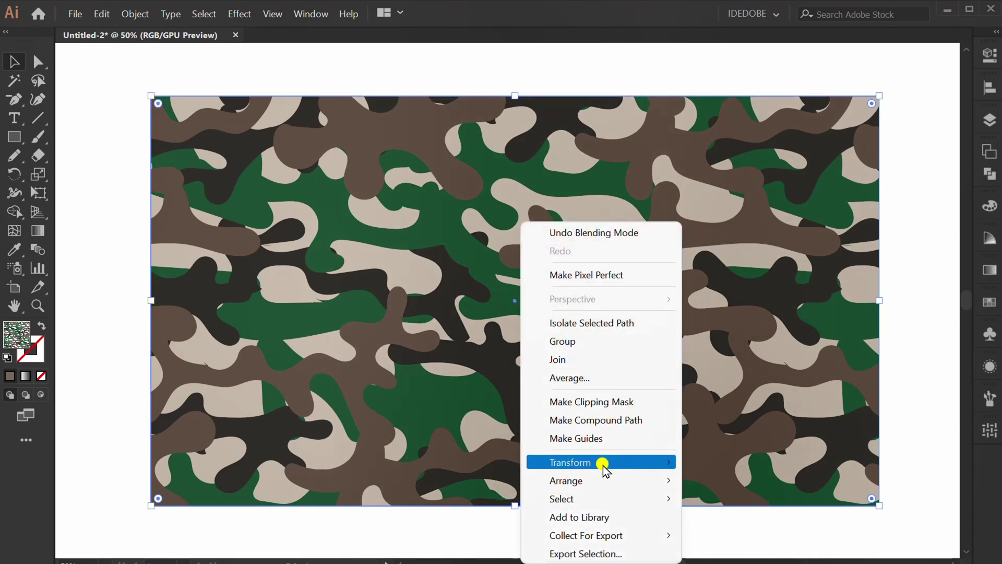
mouse_move(675, 462)
left_click(759, 397)
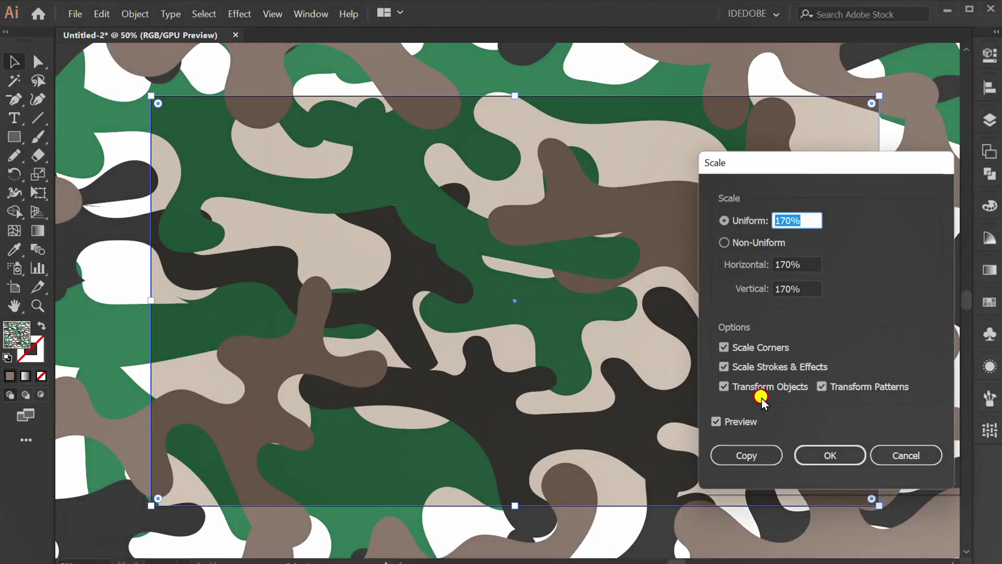
left_click(724, 386)
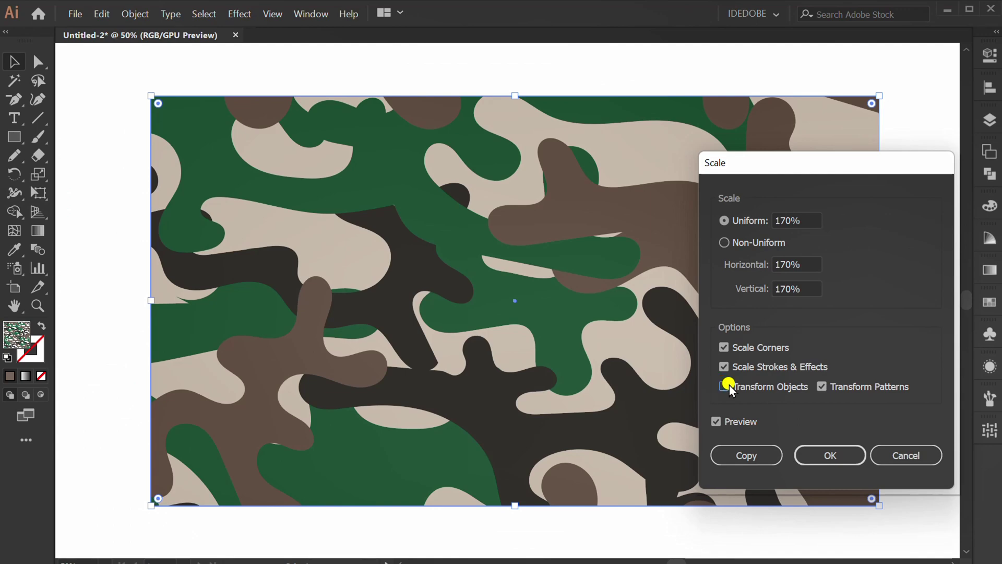
double_click(798, 220)
type("150")
scroll(801, 223, "down", 20)
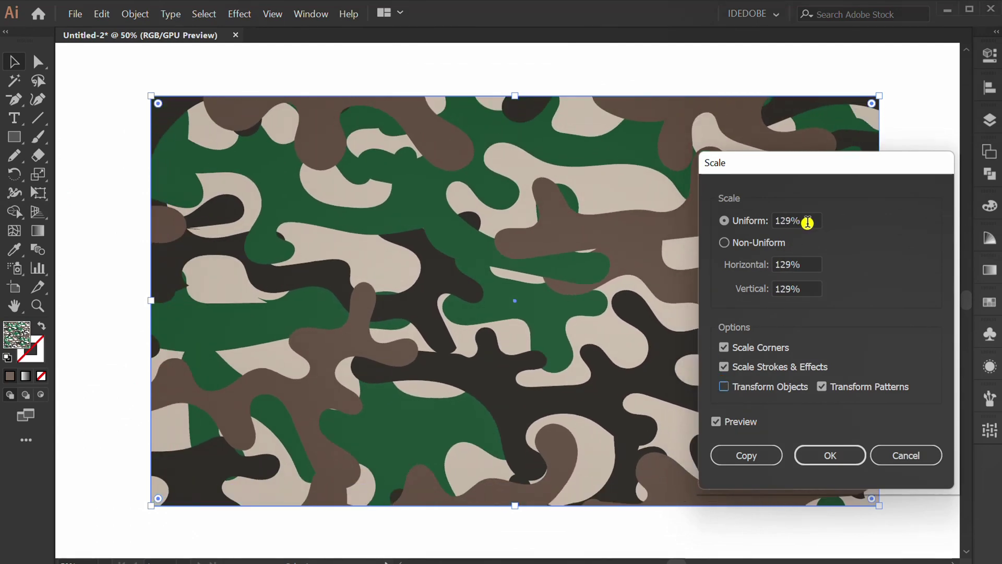
scroll(818, 223, "down", 16)
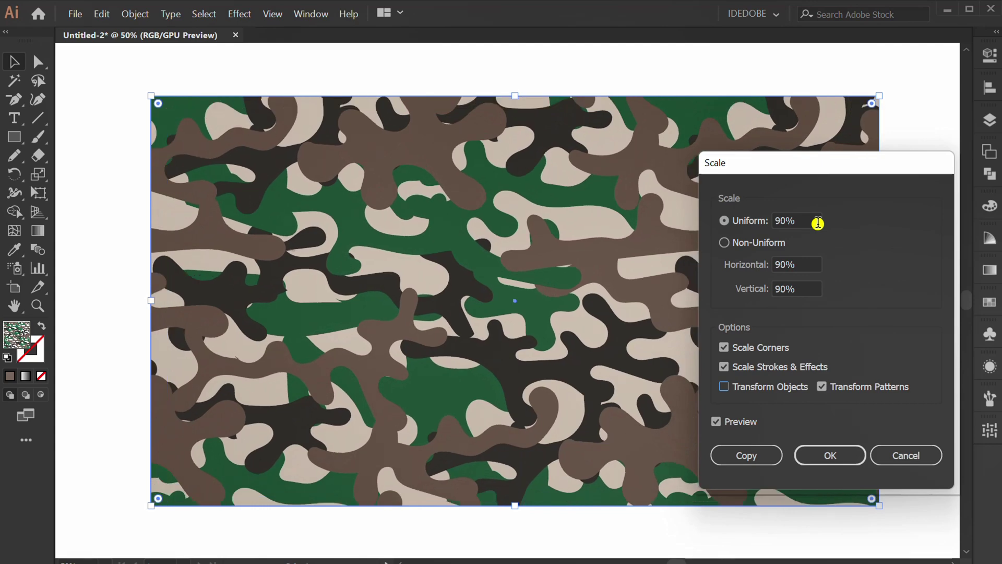
scroll(818, 224, "up", 18)
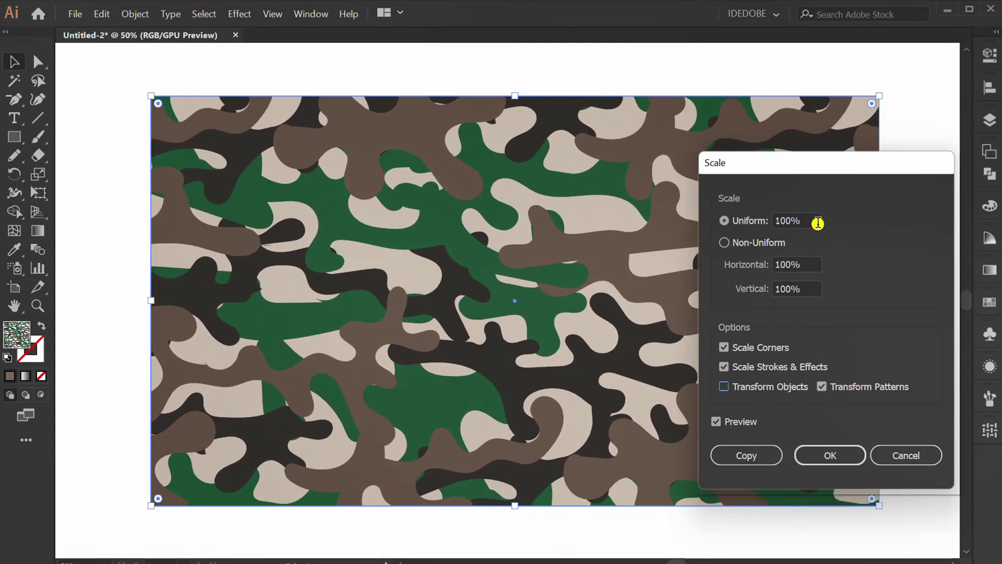
scroll(818, 223, "up", 20)
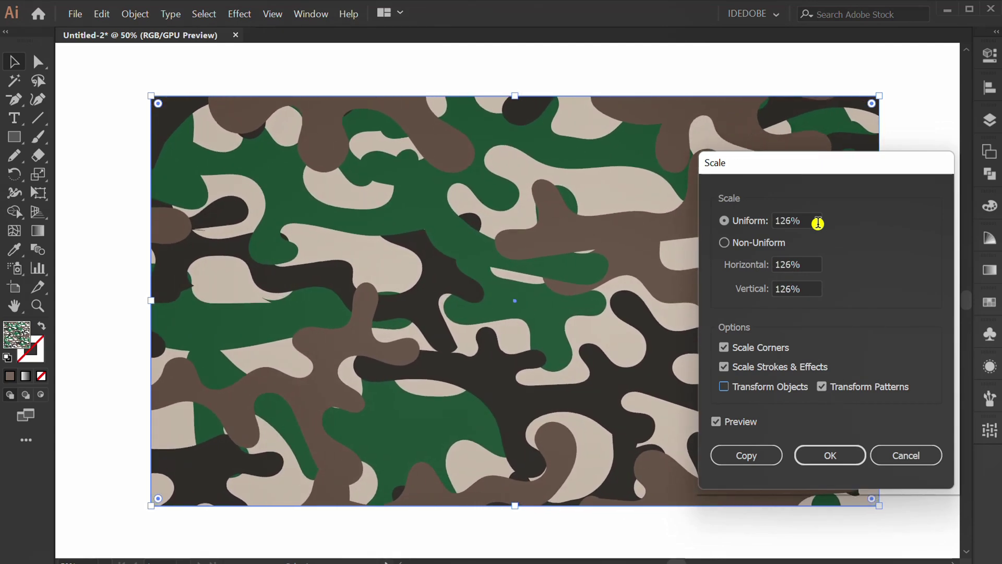
scroll(818, 223, "up", 2)
scroll(818, 224, "down", 11)
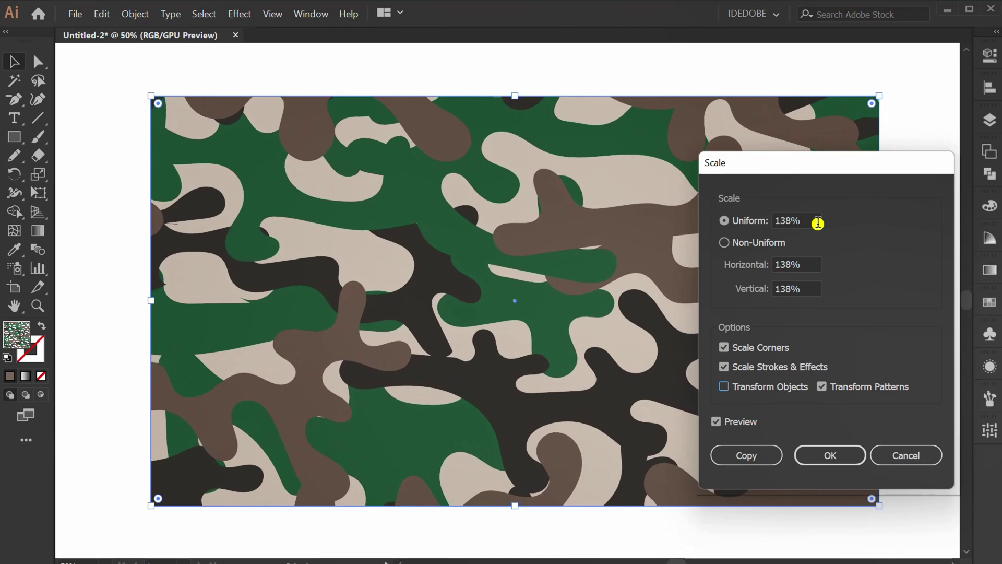